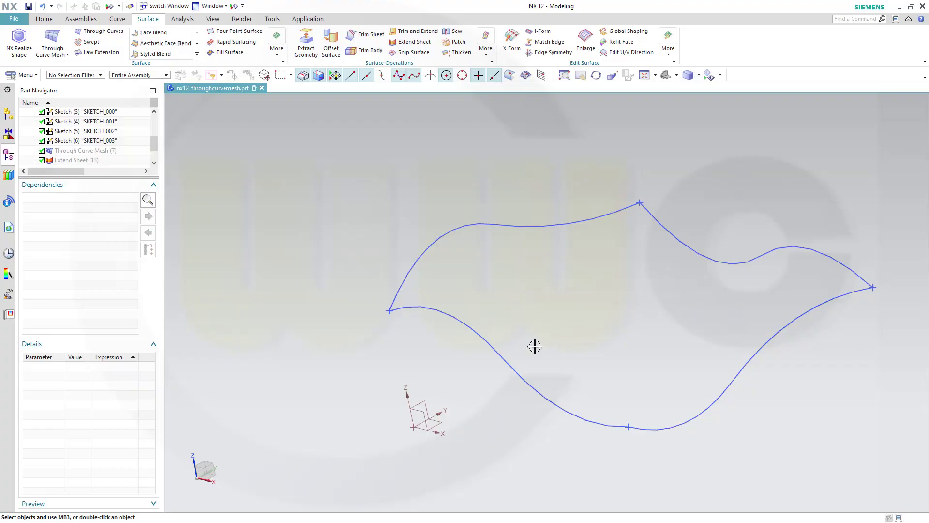
Start a Through Curve Mesh with the upper and lower-right splines as Primary Curves 1 and 2
middle_drag(593, 317, 591, 284)
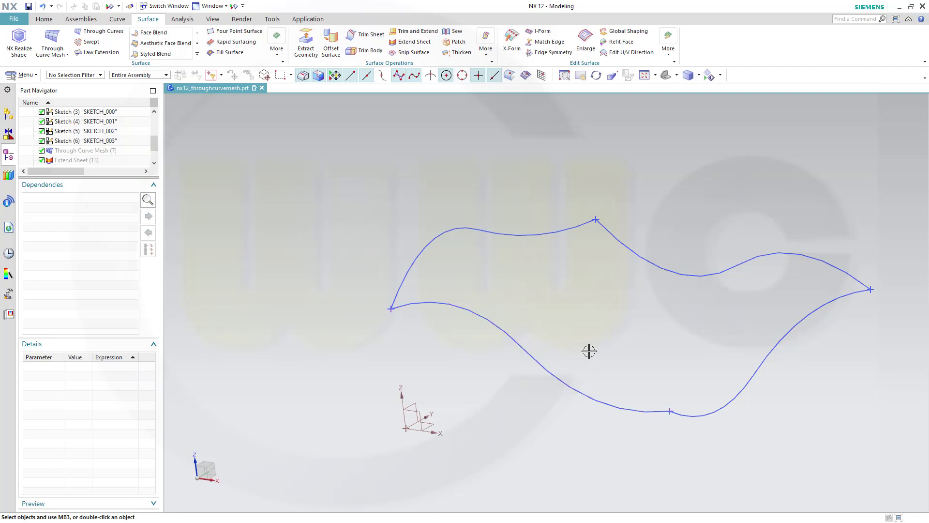
middle_drag(625, 308, 601, 309)
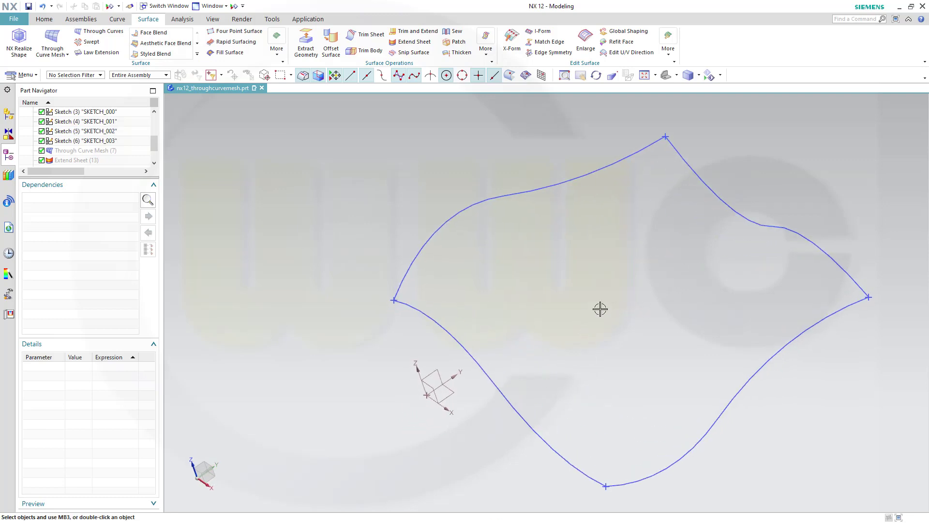
middle_drag(590, 254, 558, 208)
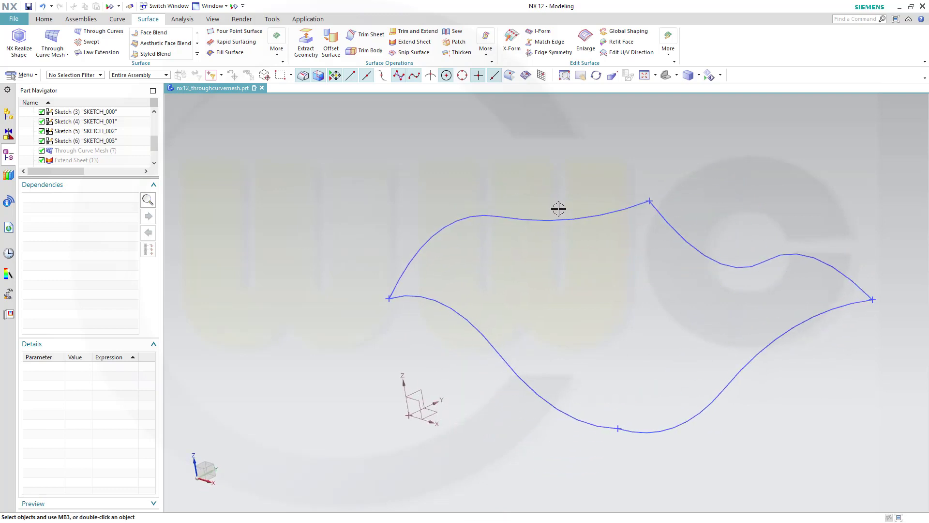
click(46, 44)
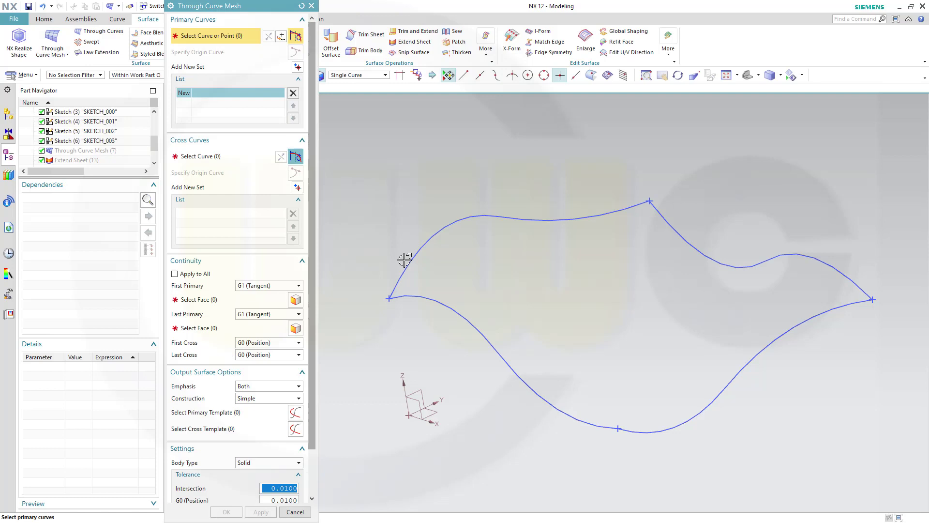
click(394, 281)
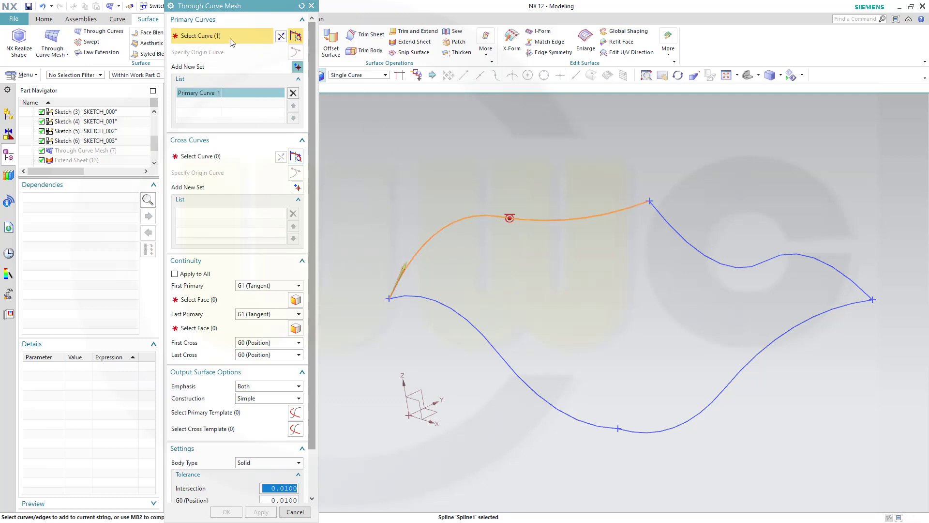
click(296, 67)
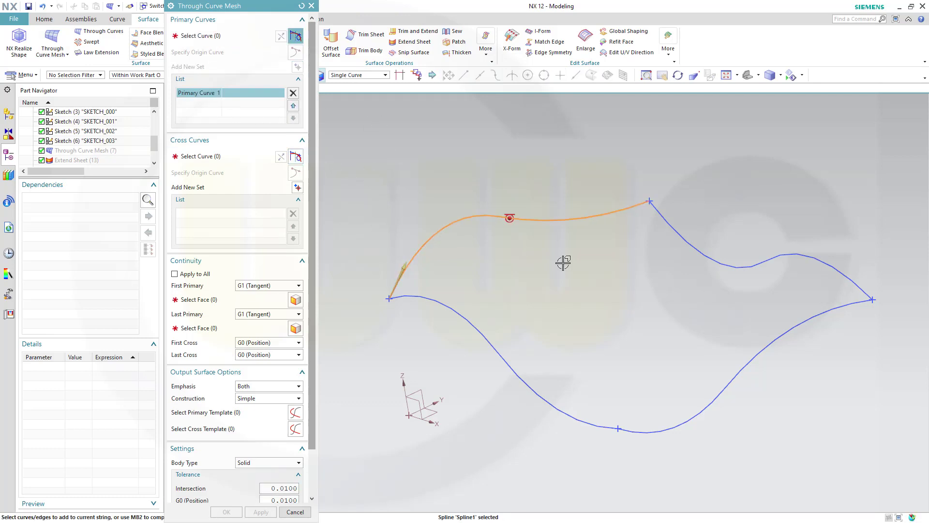
click(634, 426)
mouse_move(585, 347)
middle_down()
mouse_move(586, 380)
mouse_move(571, 337)
middle_up()
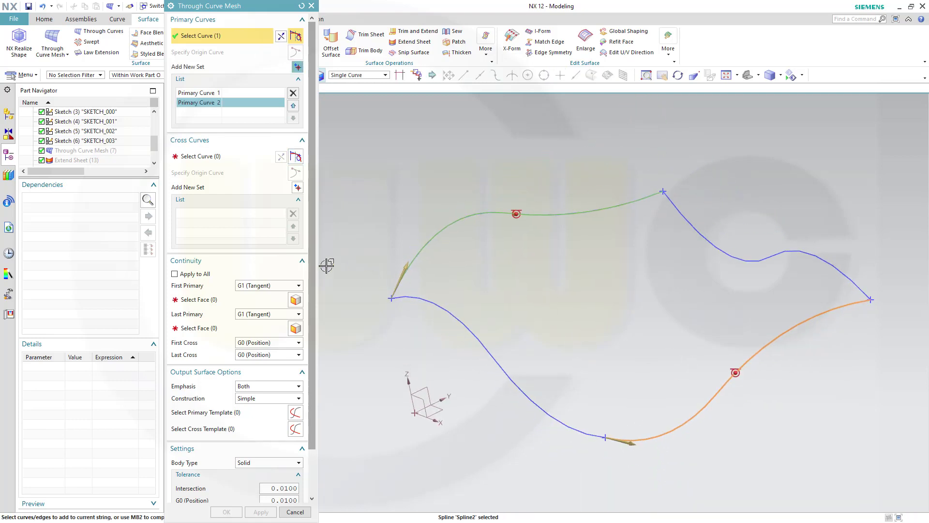
click(196, 155)
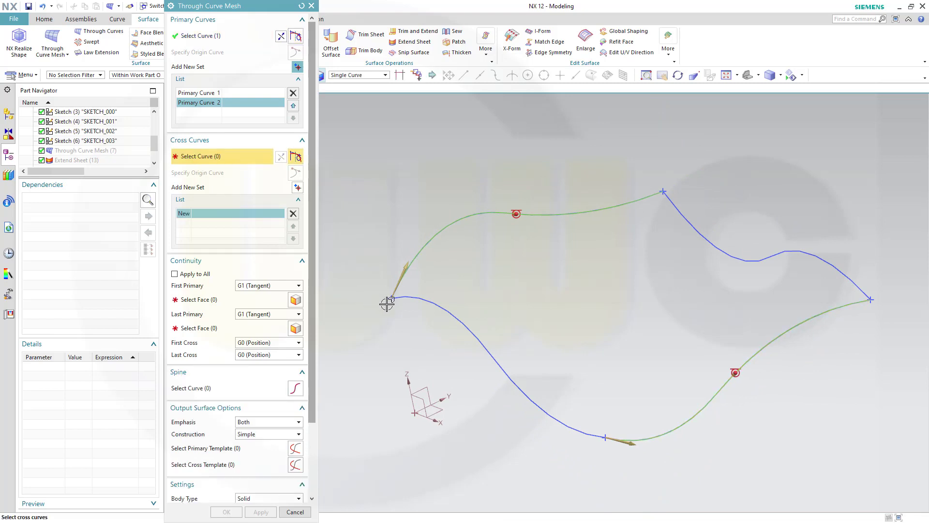
Add the lower-left and upper-right splines as cross curves, with G0 (Position) continuity on all edges
click(408, 296)
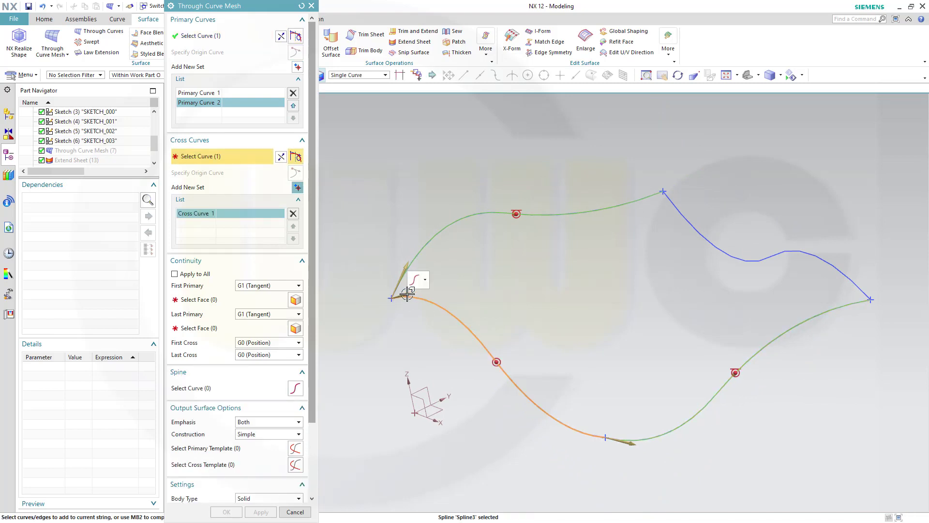
click(297, 187)
click(670, 204)
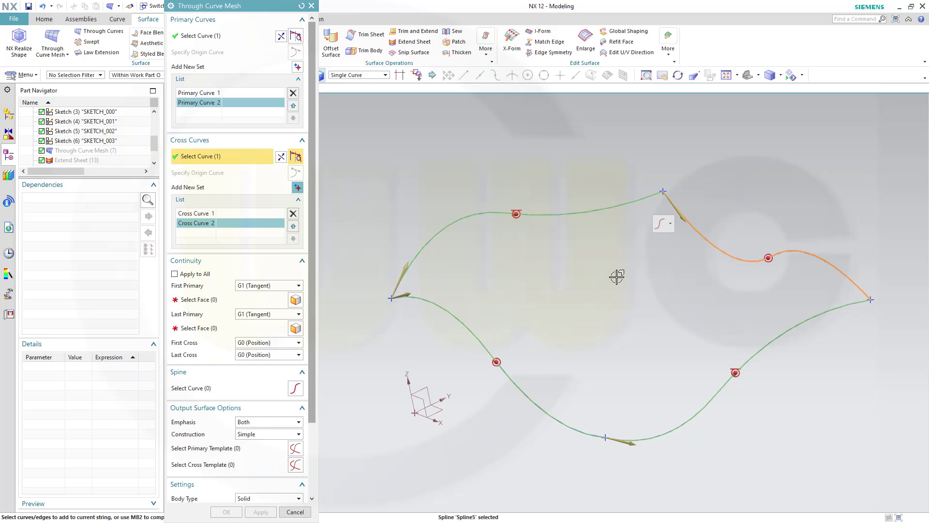
click(174, 274)
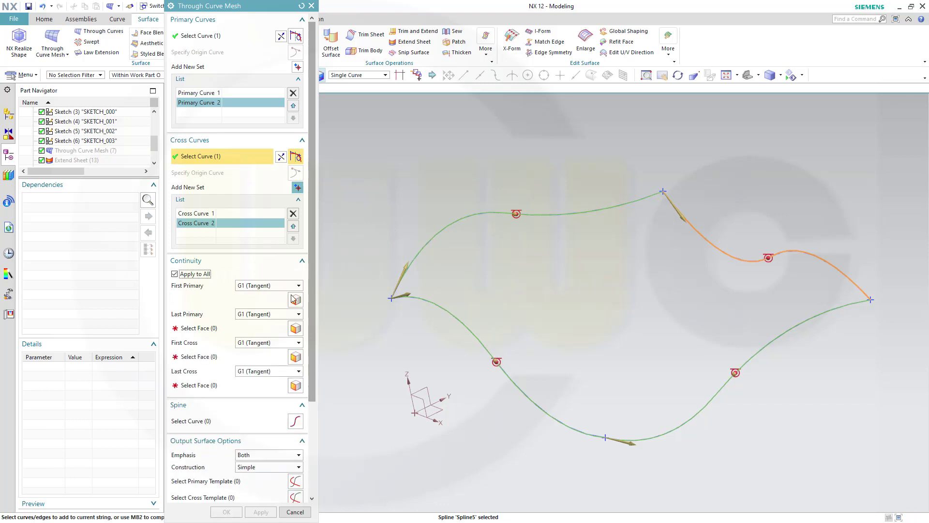
click(300, 288)
click(258, 294)
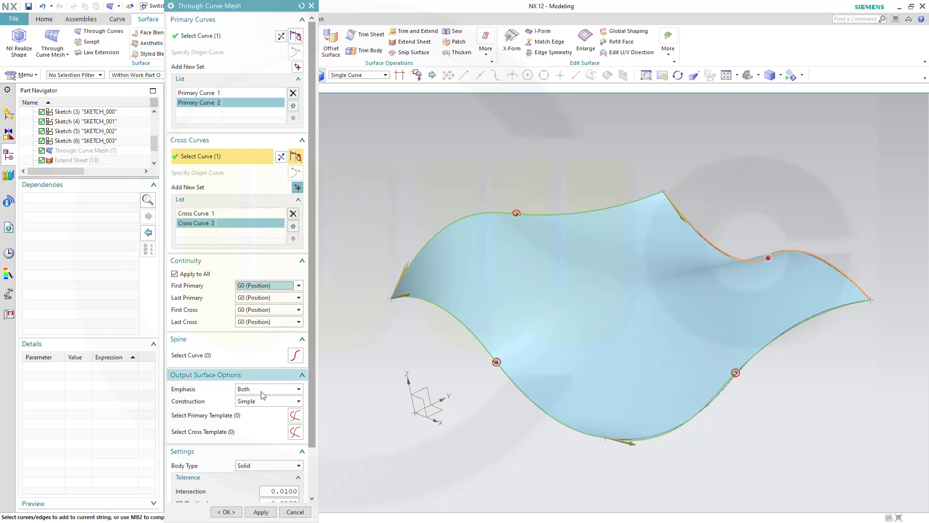
click(225, 513)
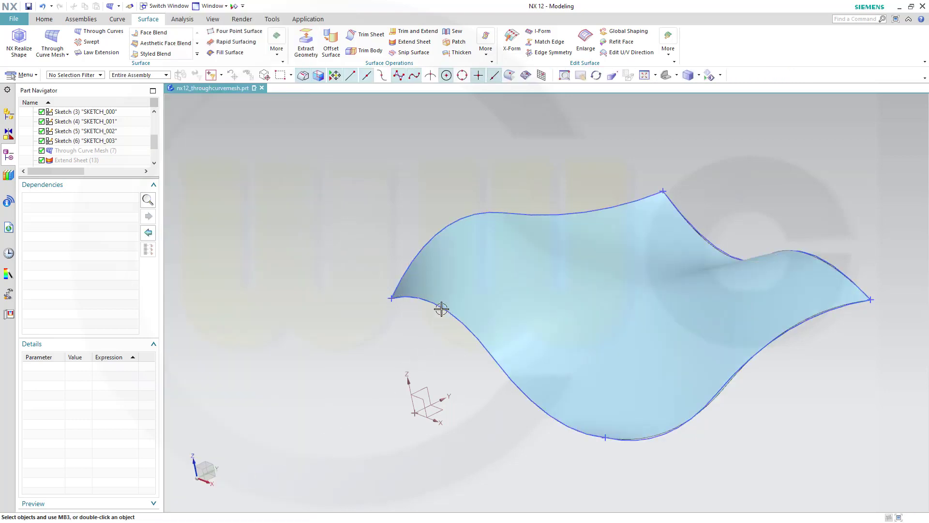
mouse_move(442, 309)
middle_down()
mouse_move(473, 397)
mouse_move(459, 319)
mouse_move(456, 356)
middle_up()
scroll(659, 480, up, 2)
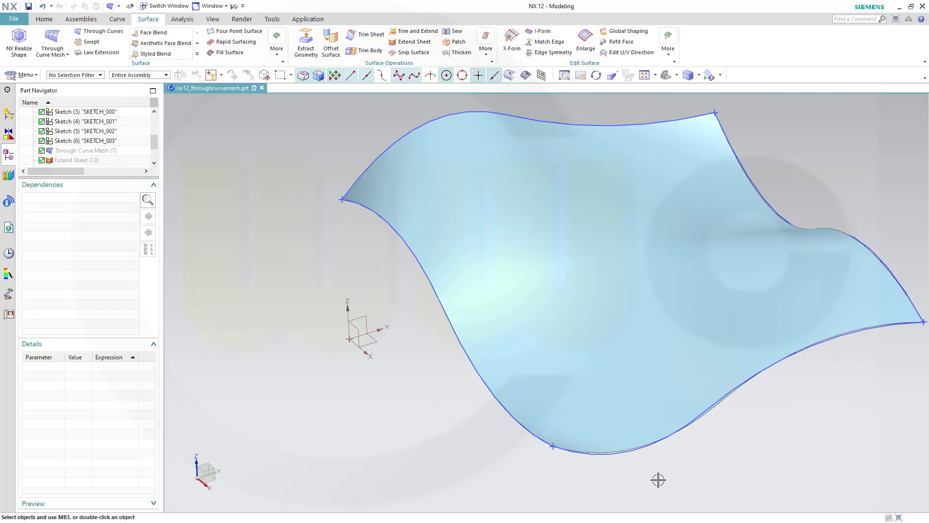
middle_drag(639, 465, 643, 442)
scroll(617, 382, up, 2)
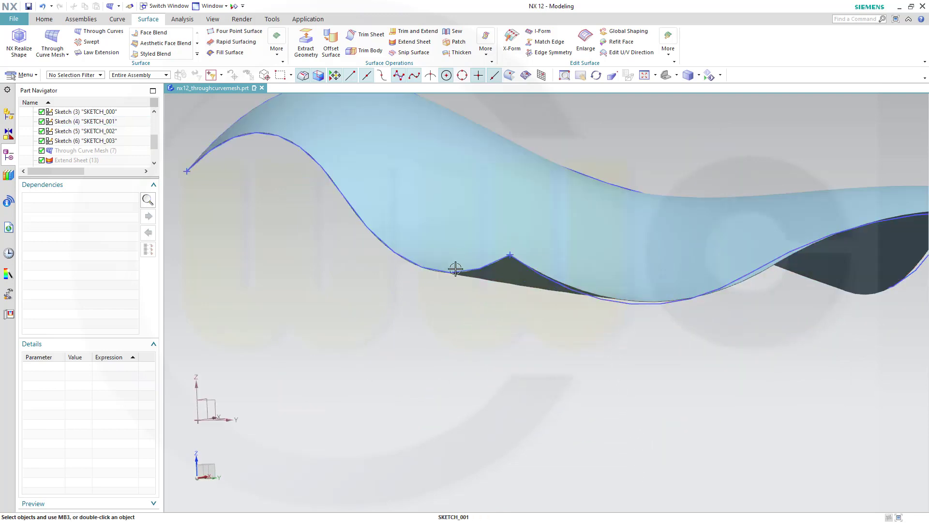
middle_drag(453, 265, 453, 297)
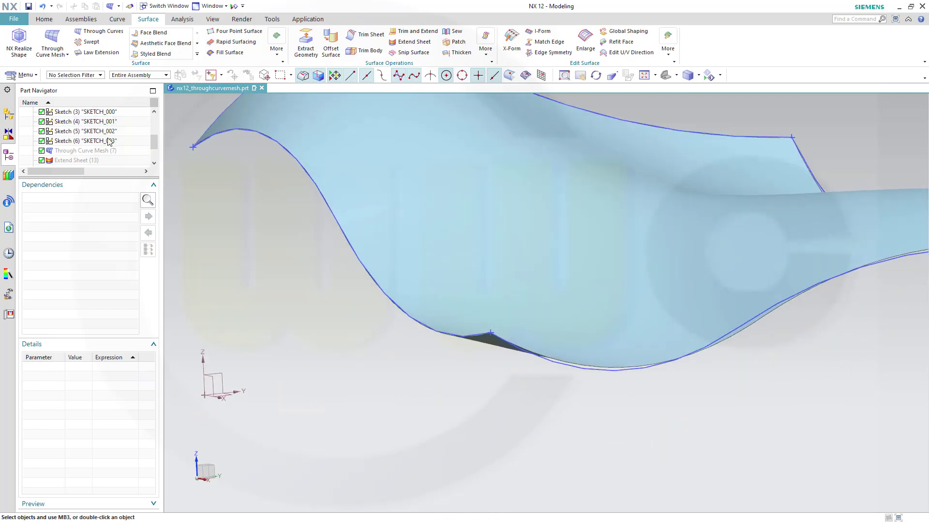
double_click(80, 152)
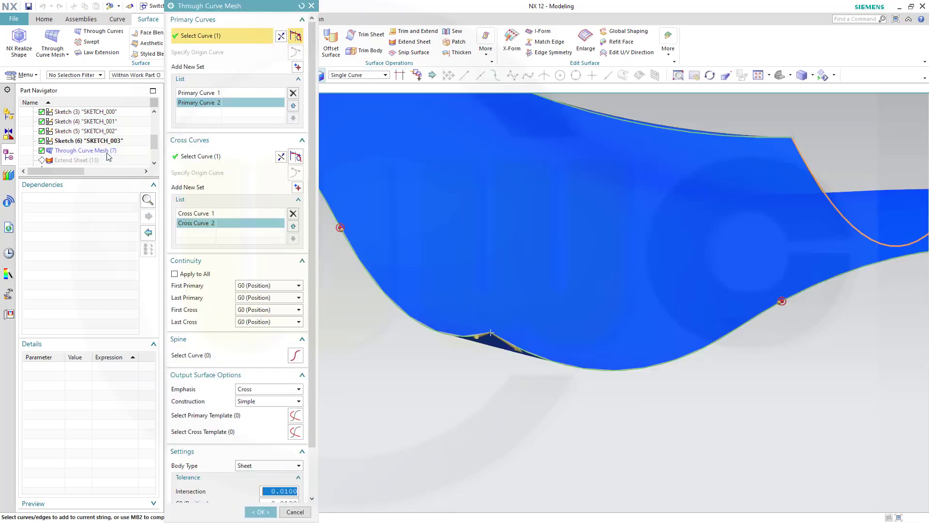
click(293, 514)
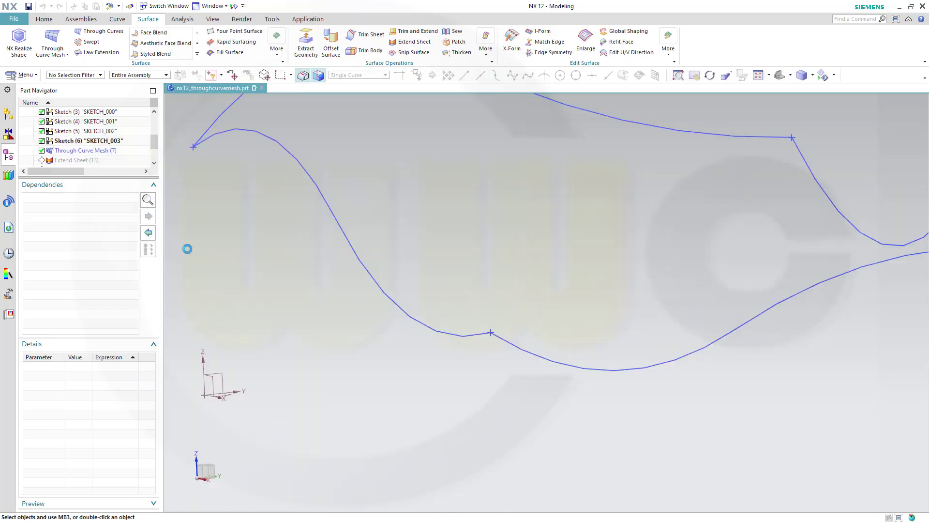
double_click(107, 162)
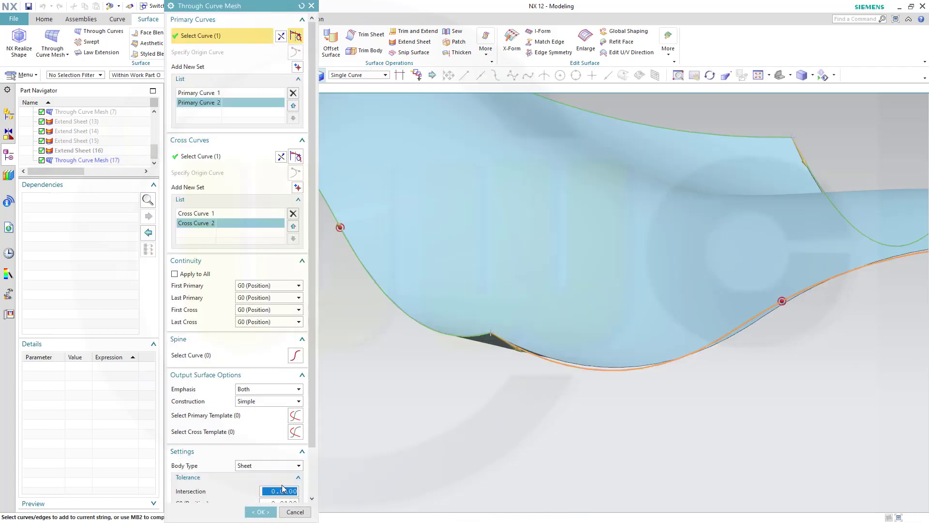
scroll(305, 496, down, 3)
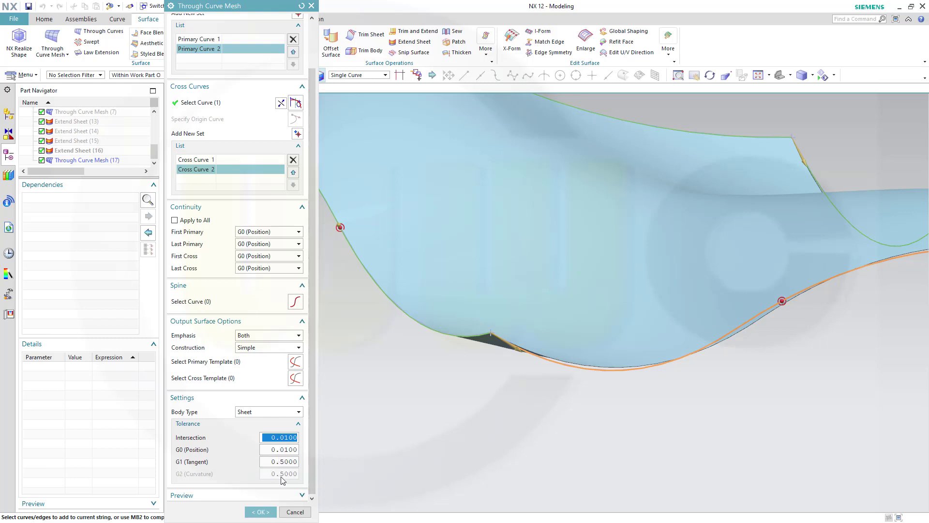
click(295, 512)
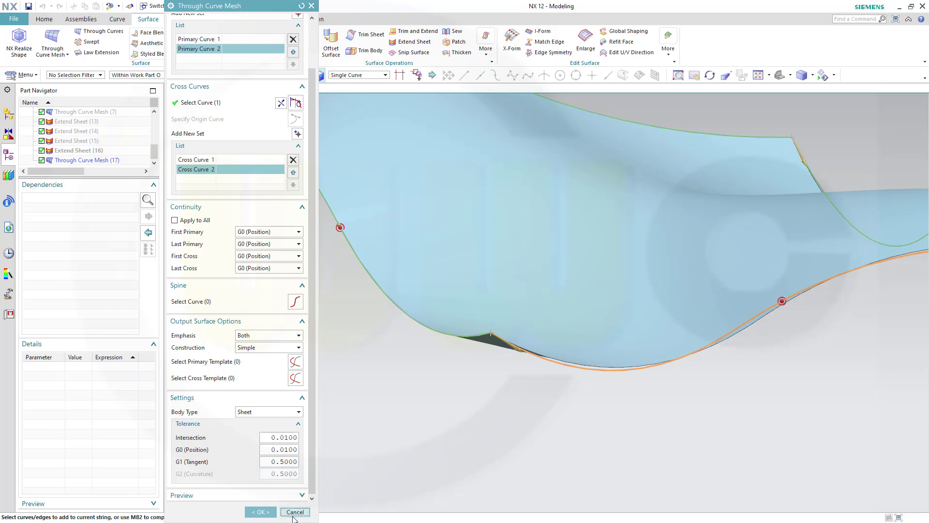
key(ctrl+f)
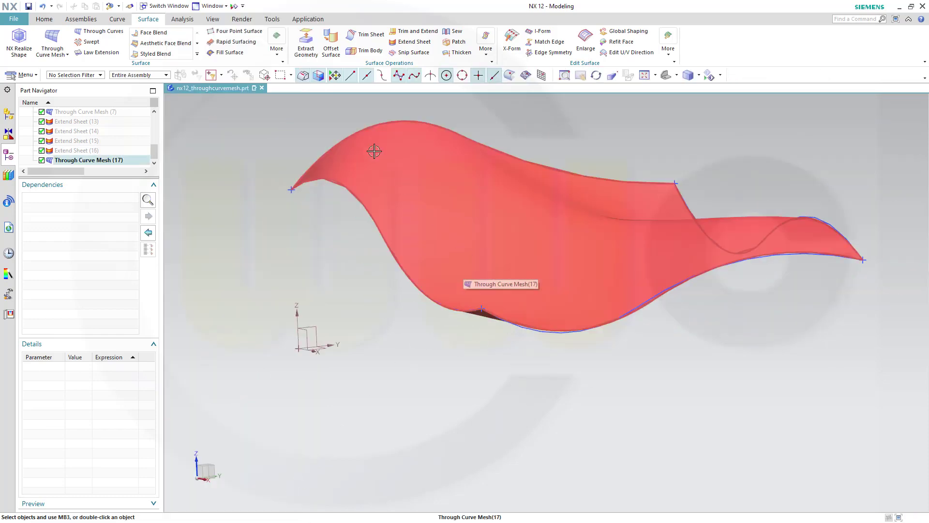
middle_drag(373, 149, 421, 205)
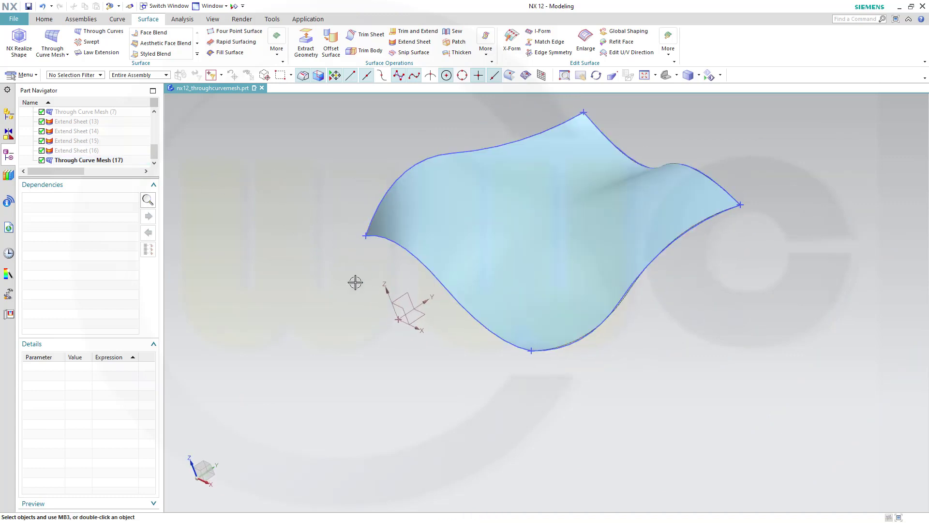
middle_drag(339, 305, 402, 143)
scroll(403, 143, up, 2)
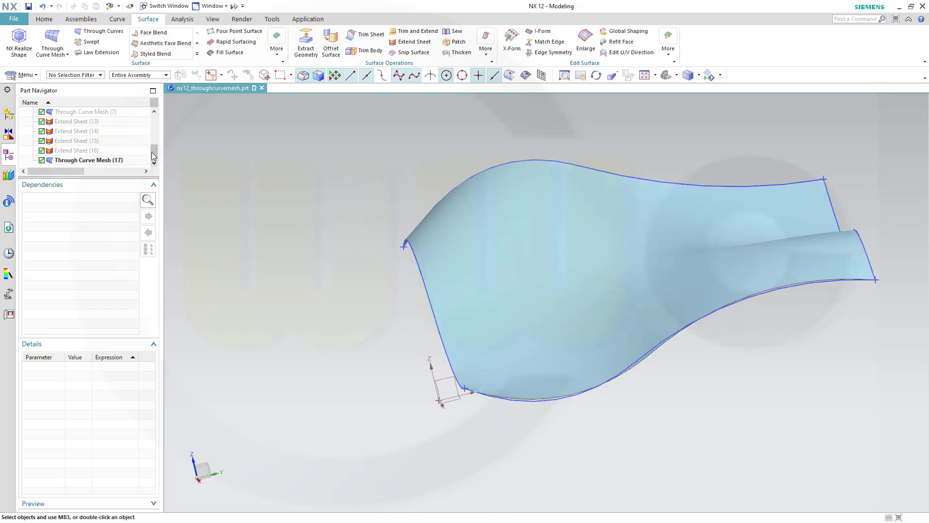
Make Extend Sheet (13) and Extend Sheet (14) visible in the model
click(83, 124)
right_click(83, 123)
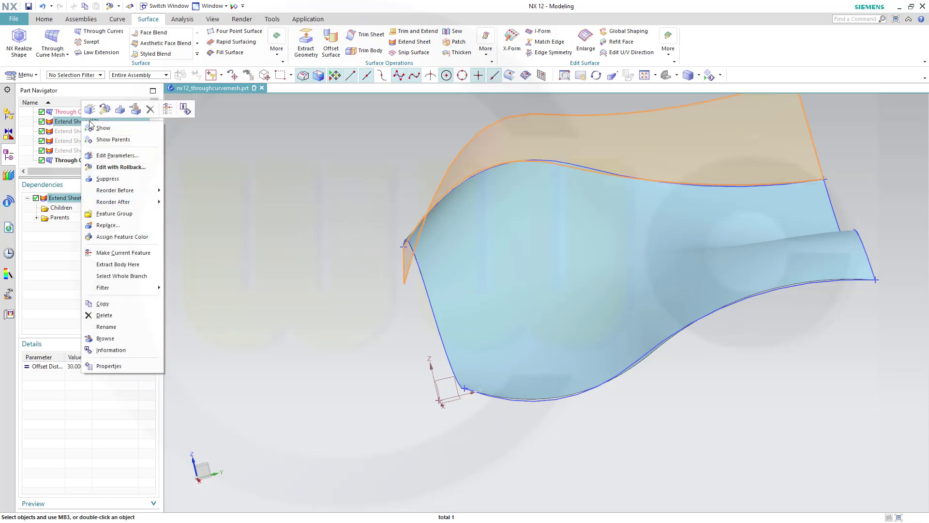
key(Escape)
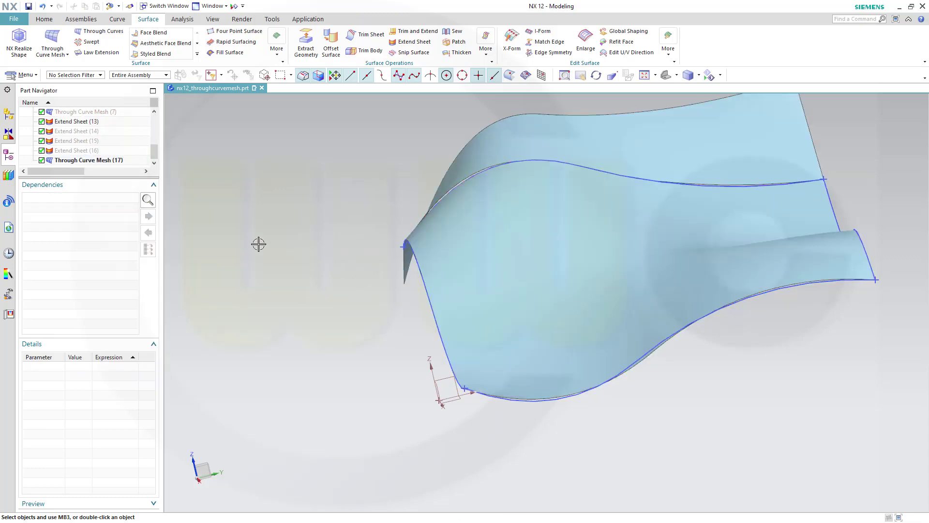
click(80, 132)
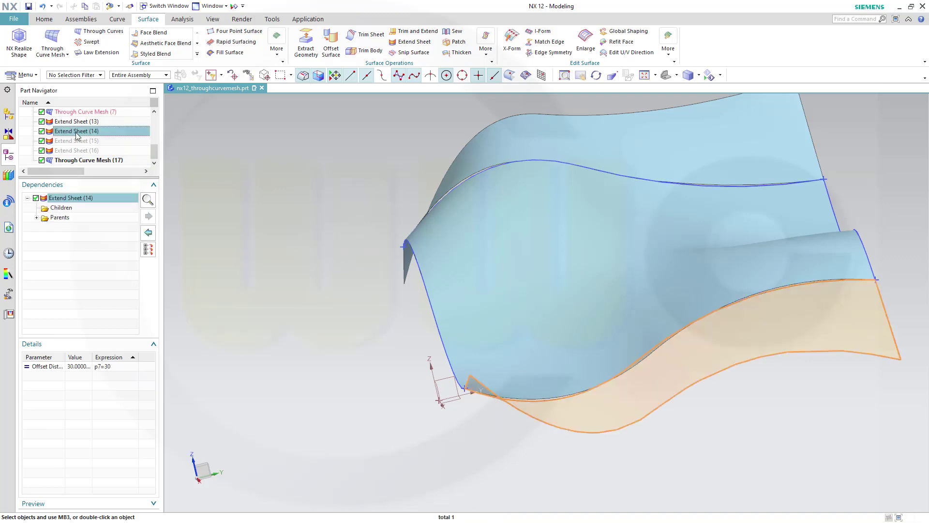
right_click(76, 136)
click(85, 137)
click(240, 207)
middle_drag(397, 251, 279, 204)
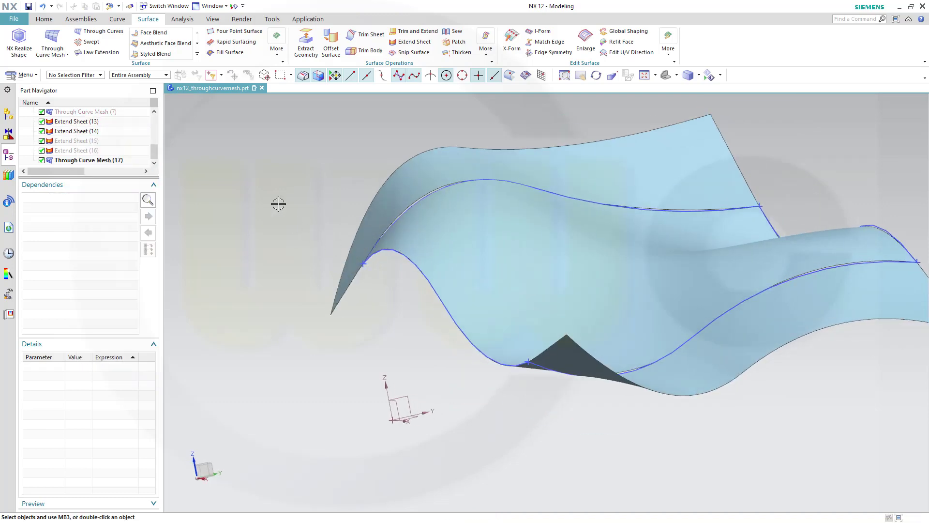
Delete the earlier Through Curve Mesh (17) surface
click(470, 249)
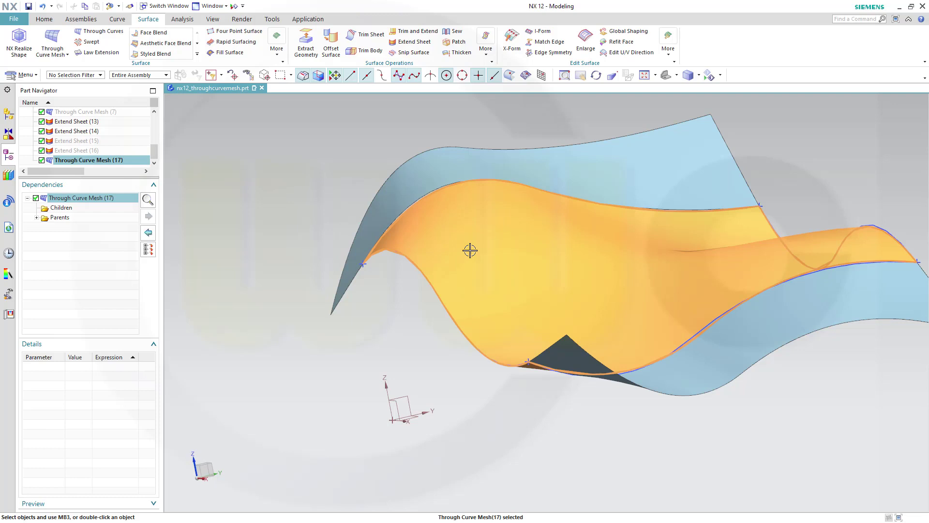
right_click(471, 249)
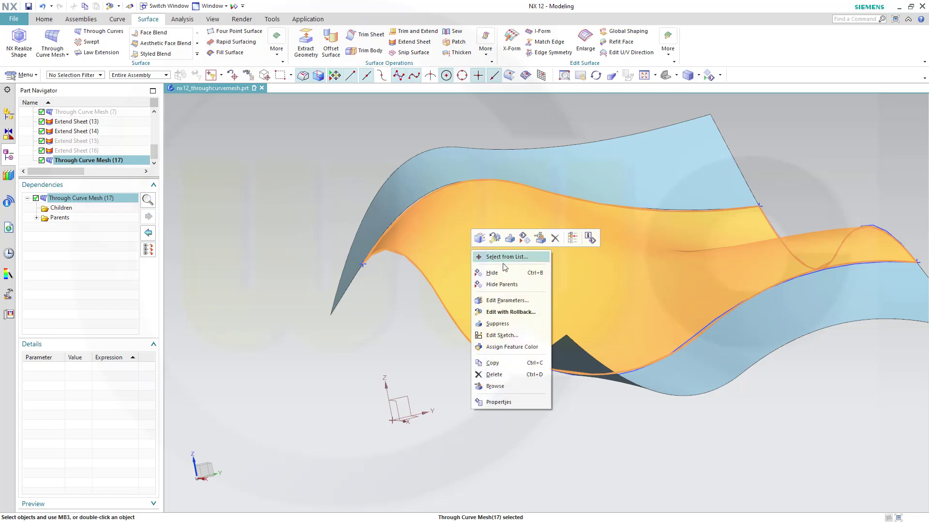
click(490, 372)
scroll(250, 216, down, 3)
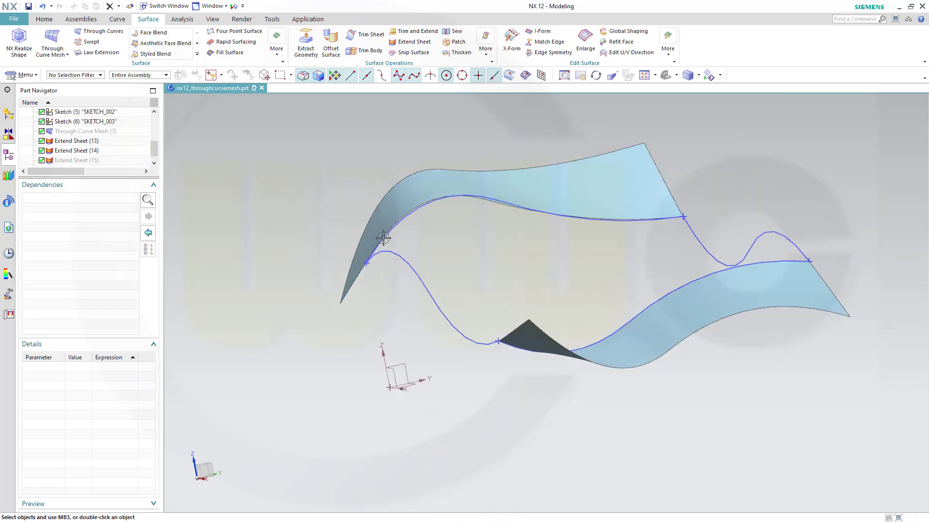
middle_drag(437, 254, 500, 209)
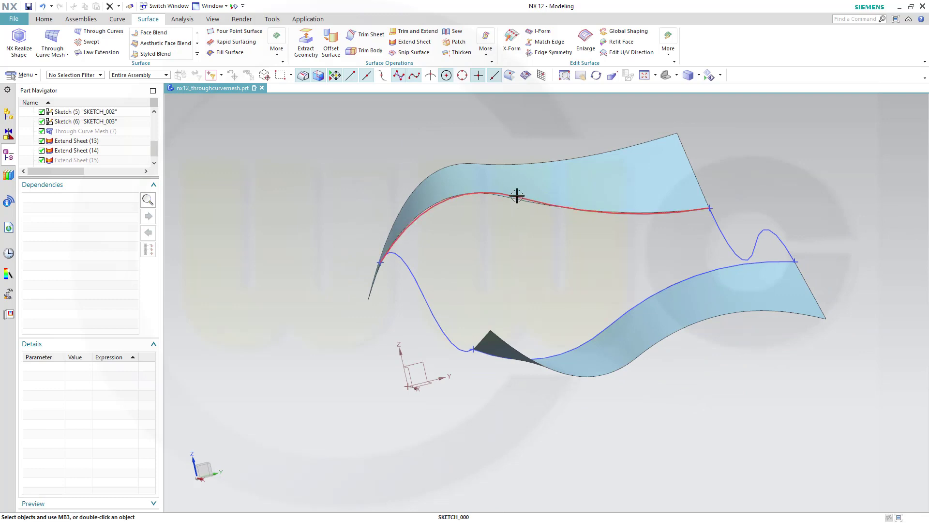
Hide the SKETCH_000 and SKETCH_001 curves
right_click(517, 196)
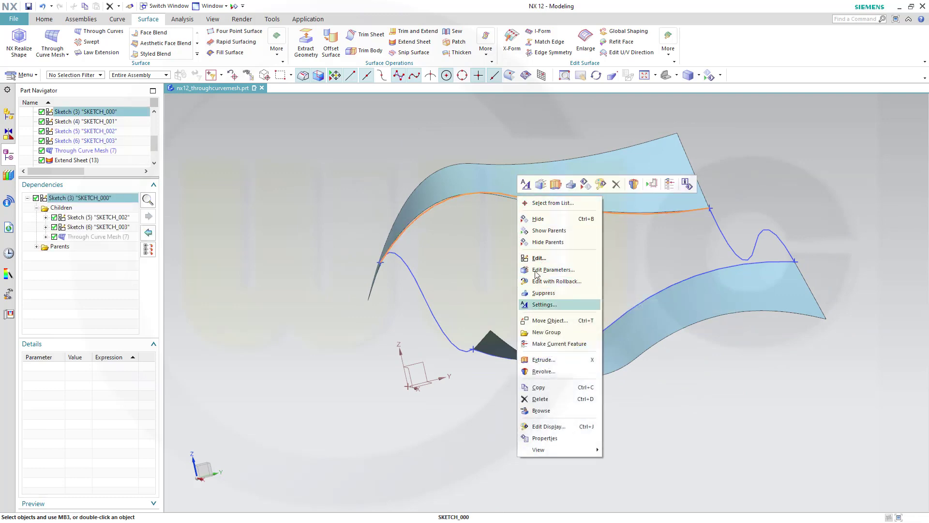
click(538, 219)
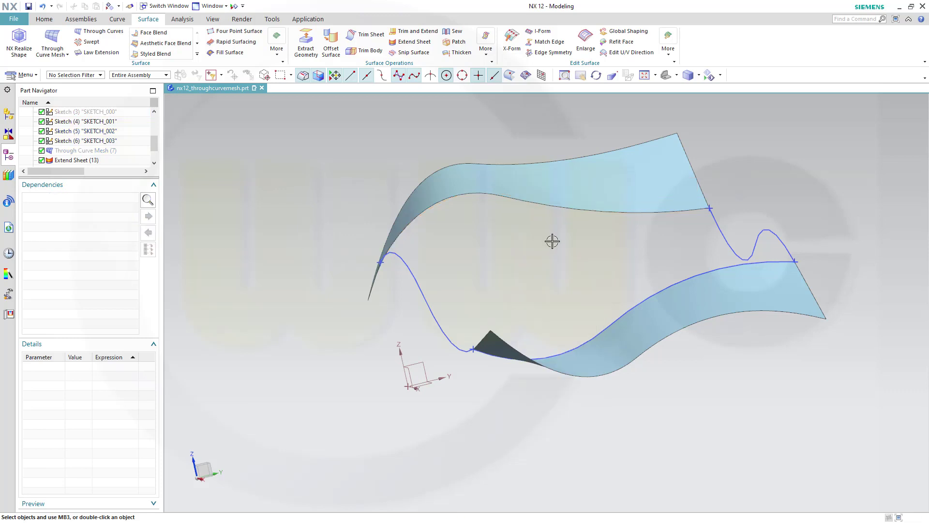
click(576, 335)
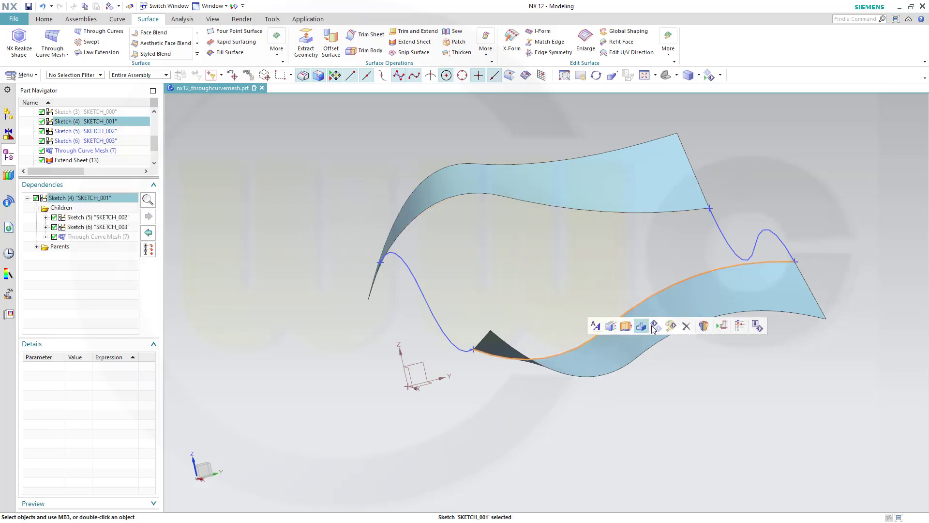
click(656, 325)
middle_drag(529, 266, 538, 303)
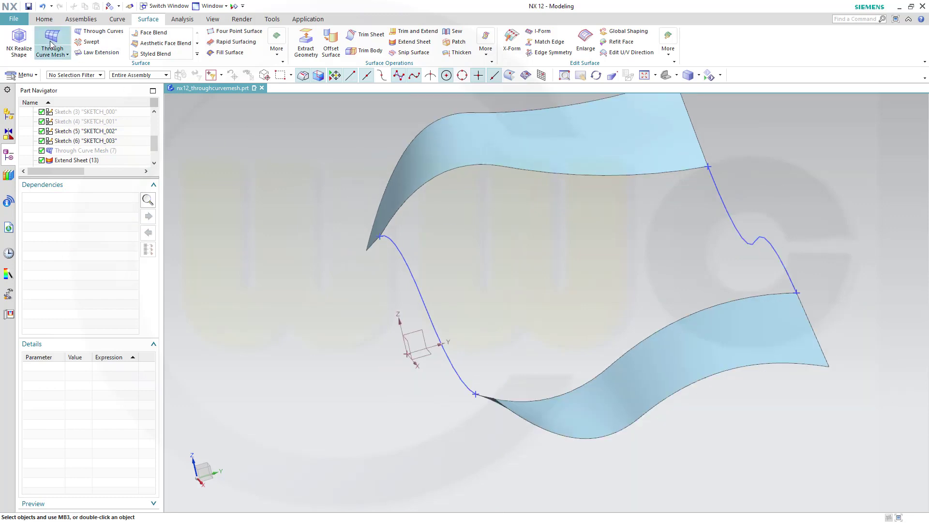
Create a new Through Curve Mesh with the upper and lower sheet edges as Primary Curves 1 and 2
click(51, 42)
middle_drag(525, 269, 398, 240)
click(378, 239)
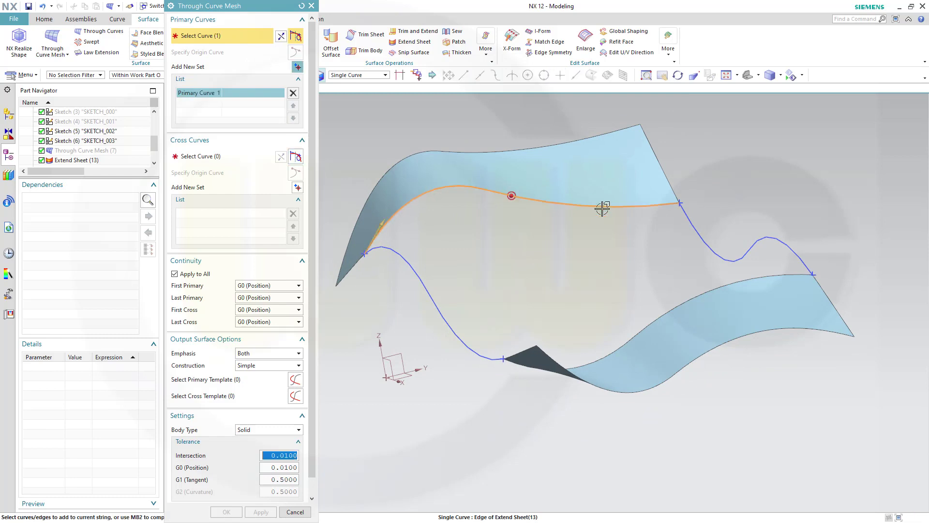
click(298, 67)
middle_drag(562, 283, 523, 420)
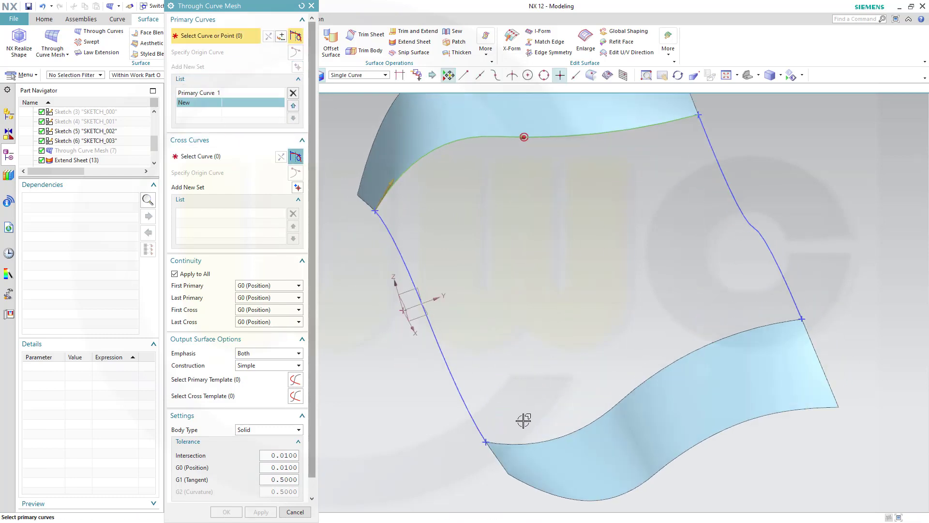
click(504, 443)
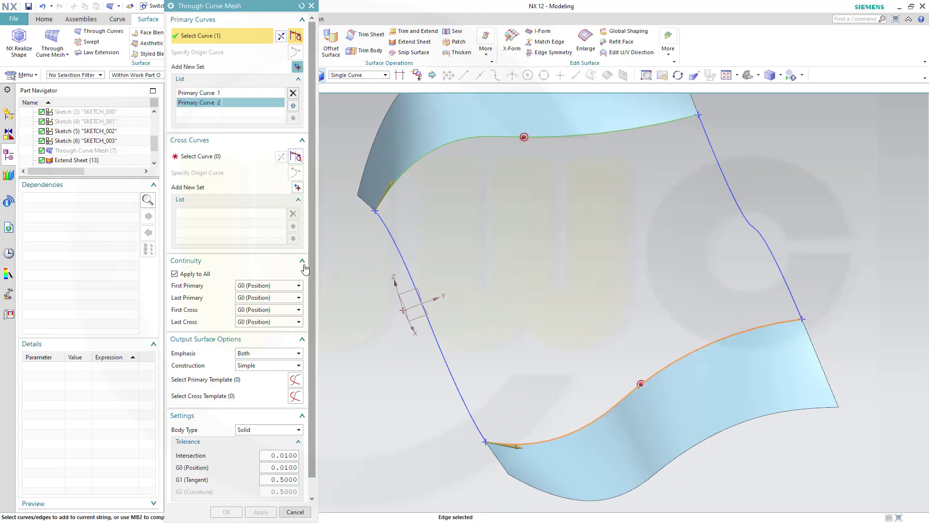
Add the right and left splines as Cross Curves 1 and 2 of the mesh
click(208, 157)
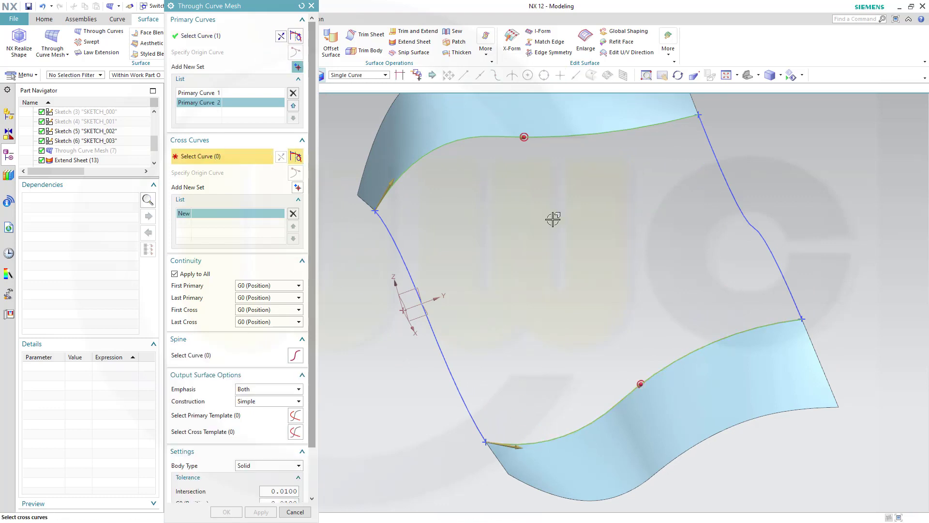
click(700, 121)
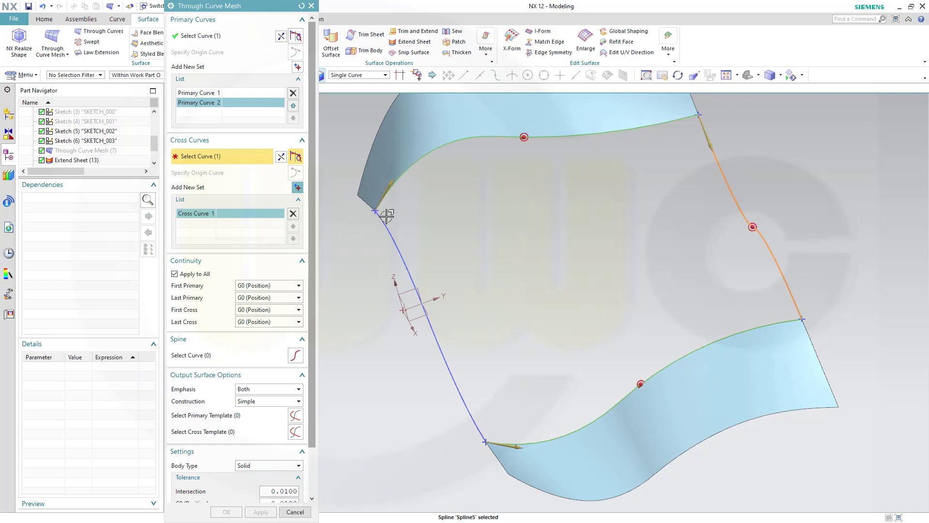
click(299, 189)
click(379, 218)
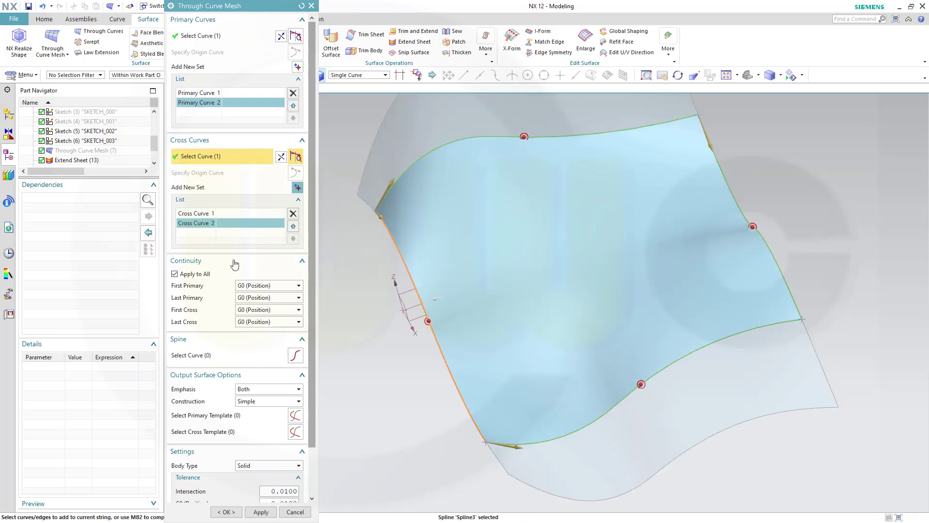
click(299, 286)
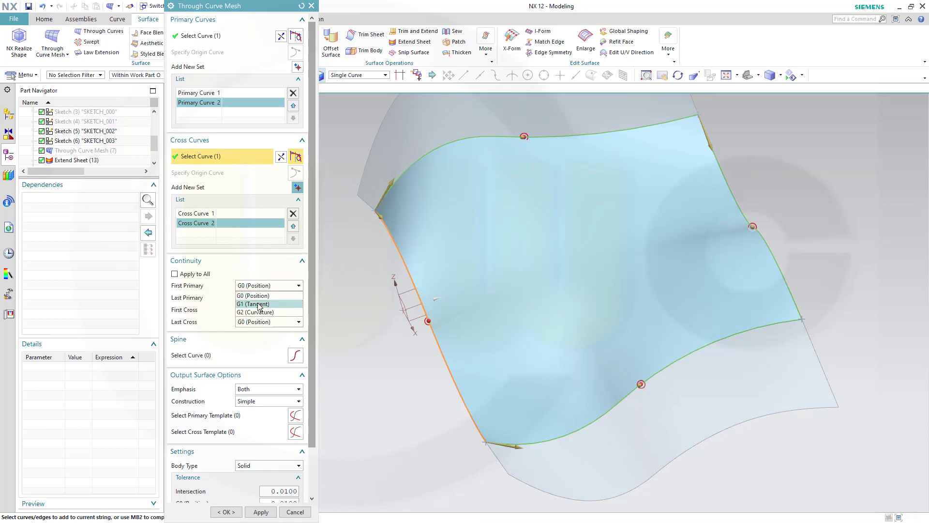
Give First Primary G2 (Curvature) continuity, constrained to the upper extended sheet face
click(269, 313)
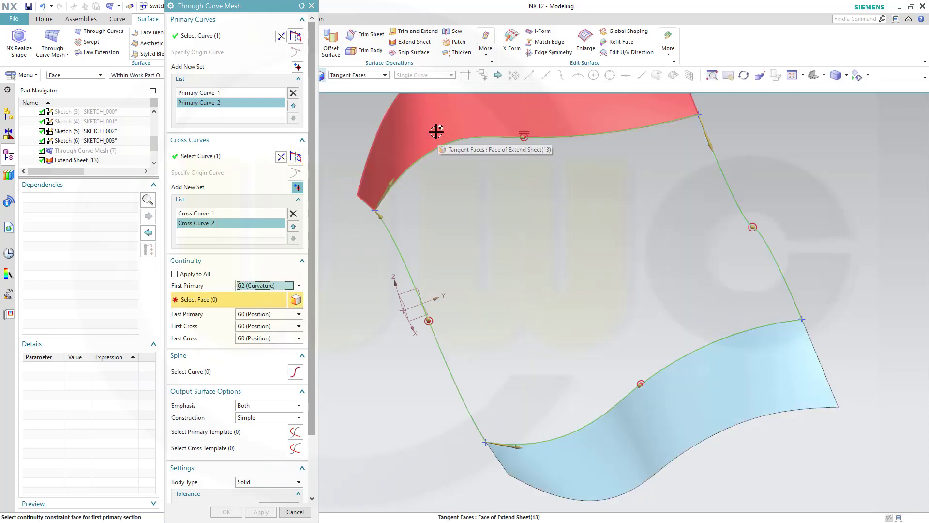
click(200, 93)
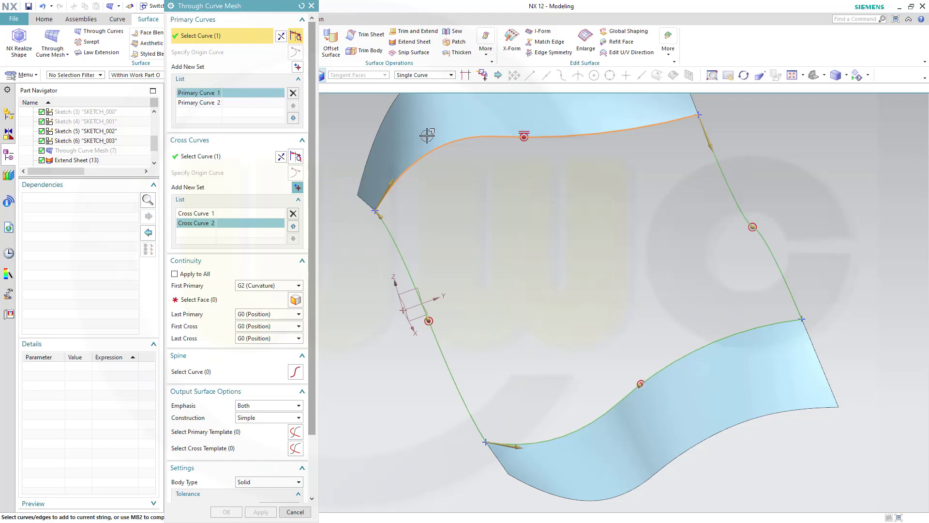
click(233, 102)
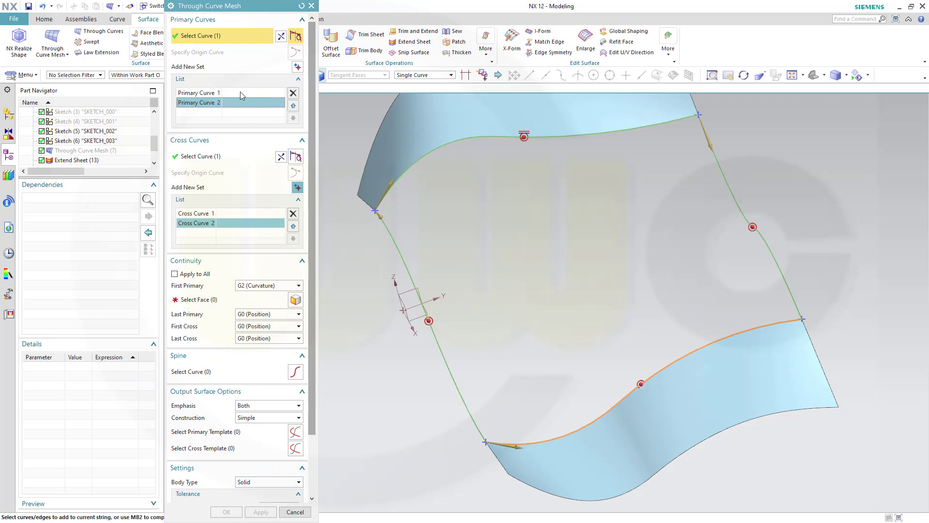
click(226, 92)
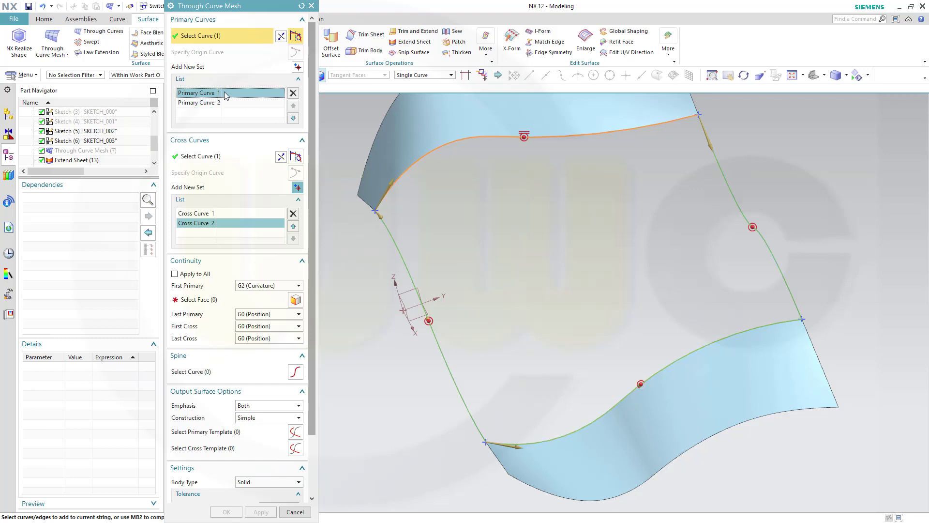
click(213, 301)
click(416, 129)
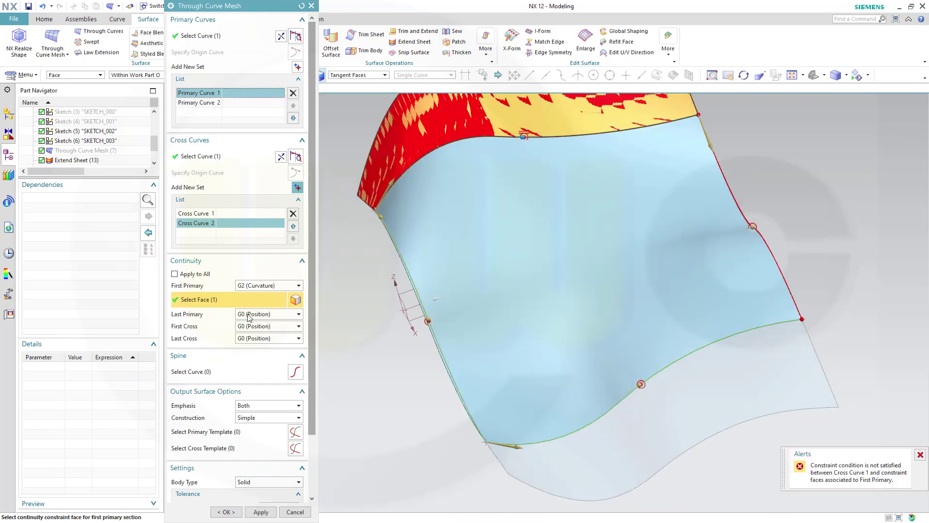
Set both primaries to G1 (Tangent) and constrain Last Primary to the lower sheet face
click(247, 316)
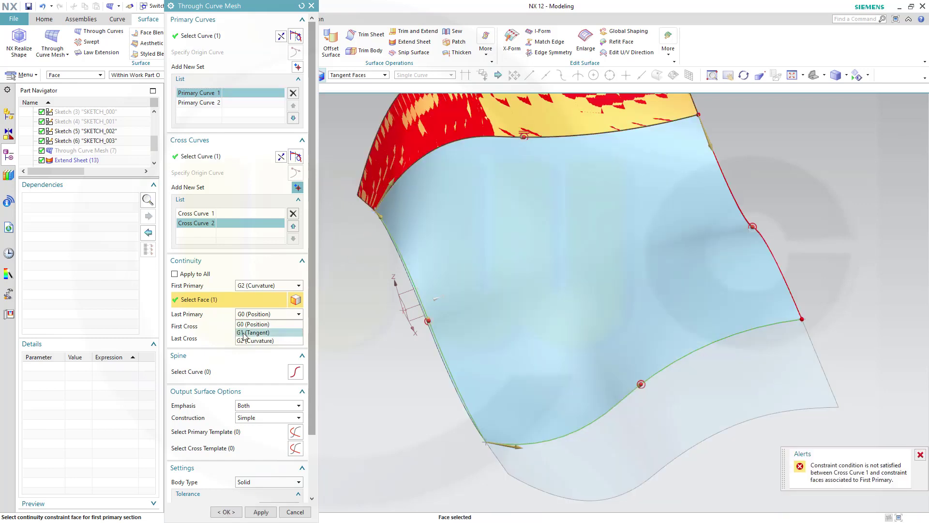
click(246, 333)
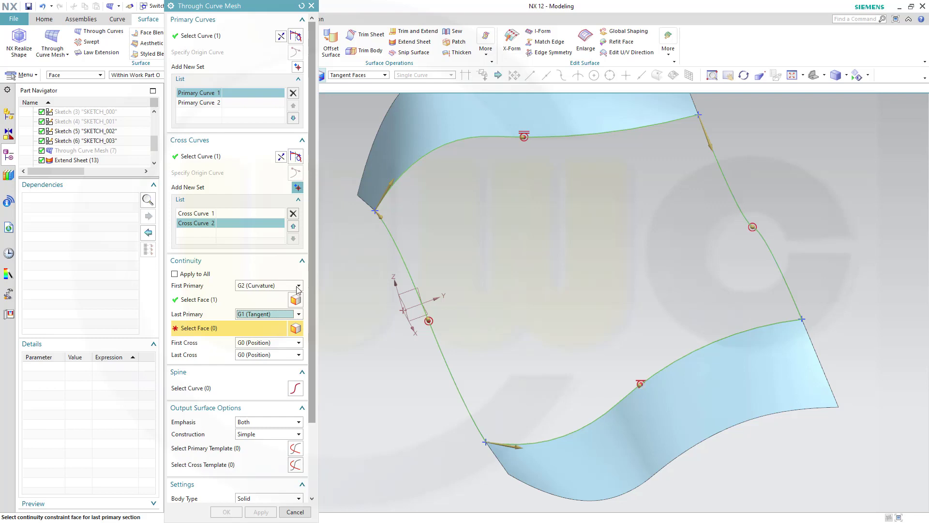
click(297, 287)
click(262, 302)
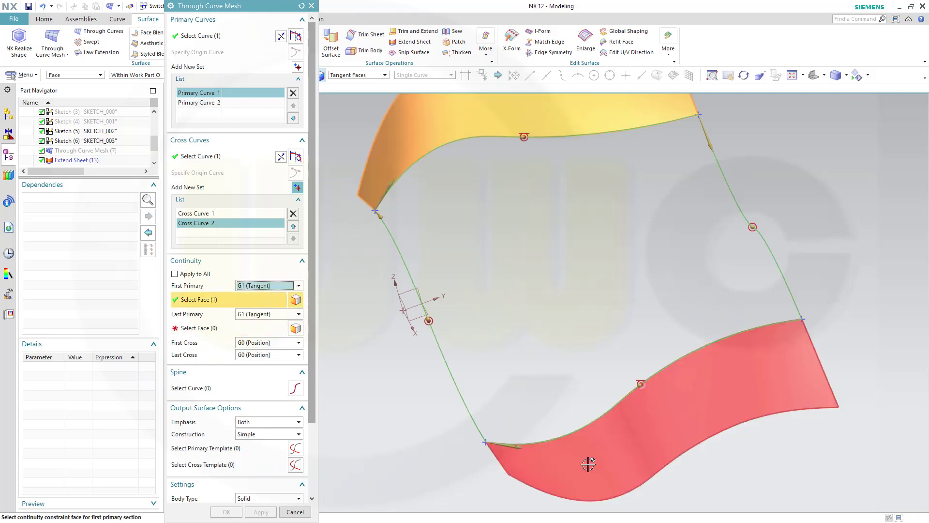
click(261, 328)
click(602, 457)
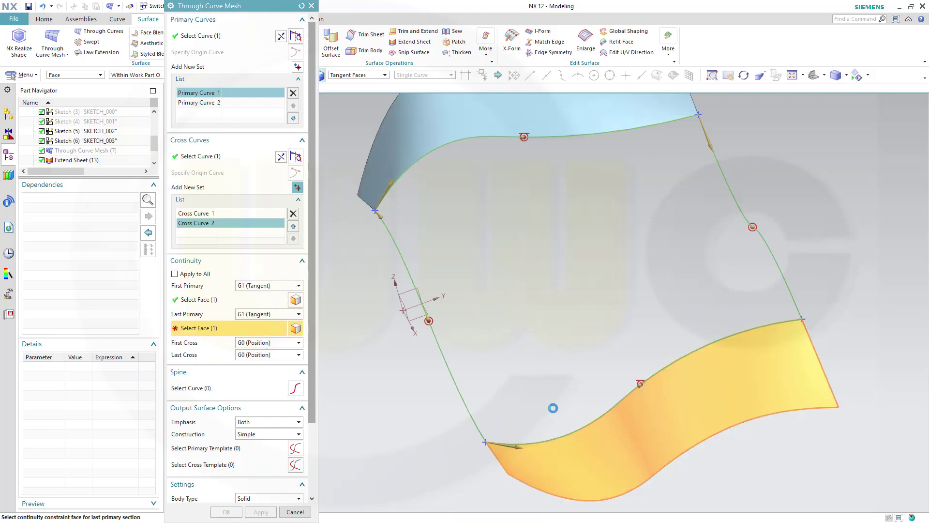
middle_drag(499, 364, 498, 344)
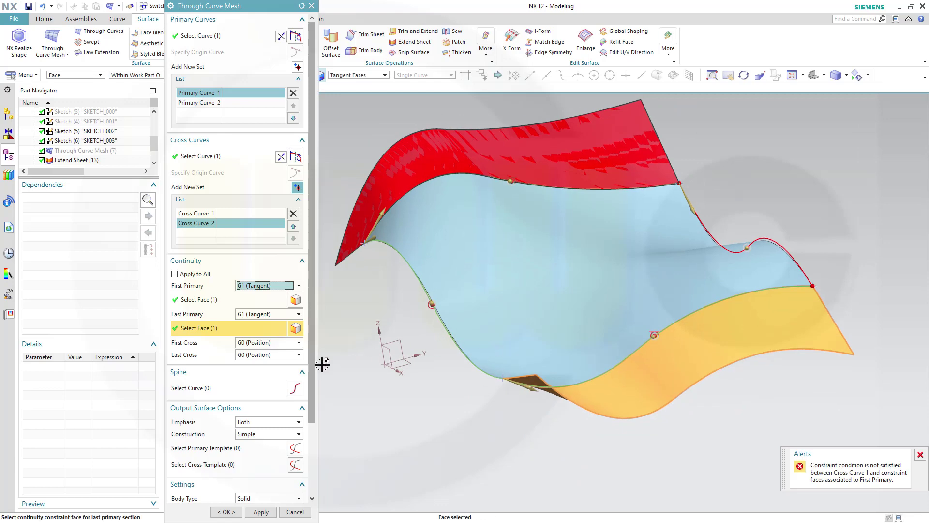
click(226, 512)
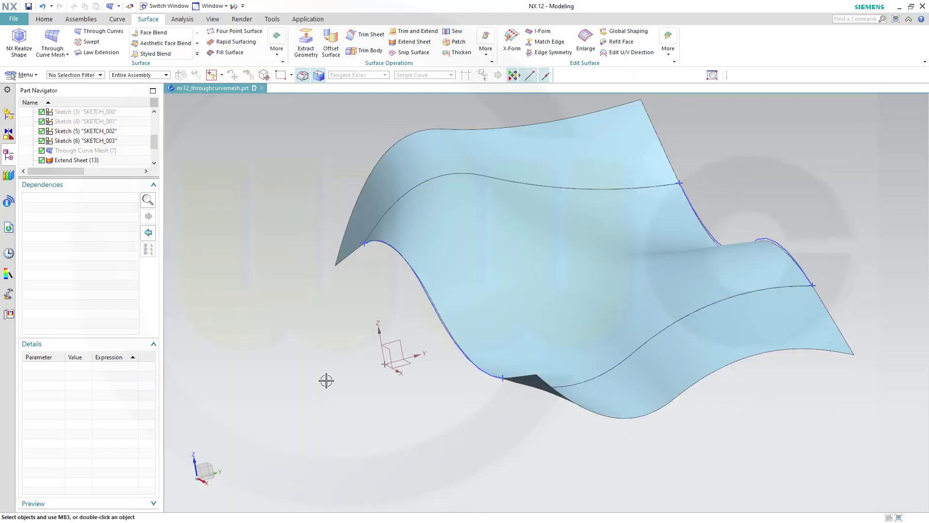
middle_drag(326, 380, 346, 305)
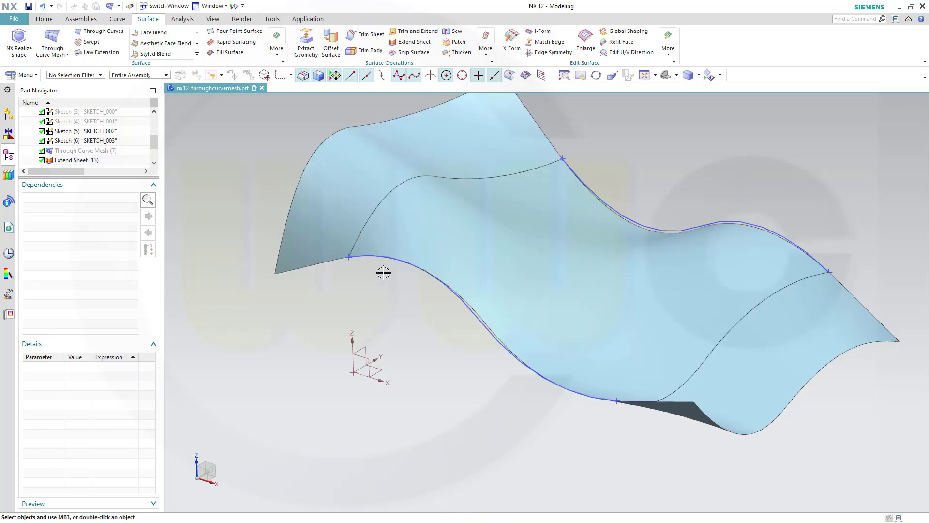
middle_drag(207, 199, 185, 208)
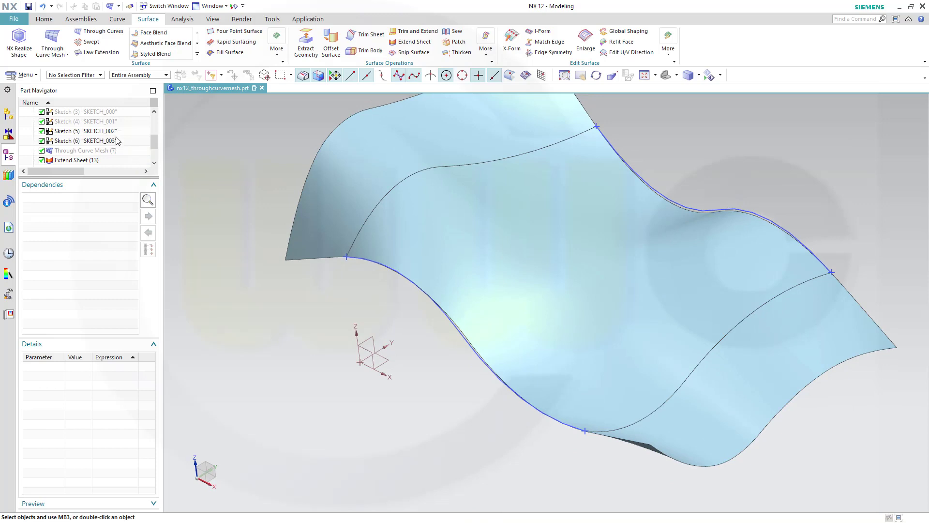
drag(152, 145, 152, 170)
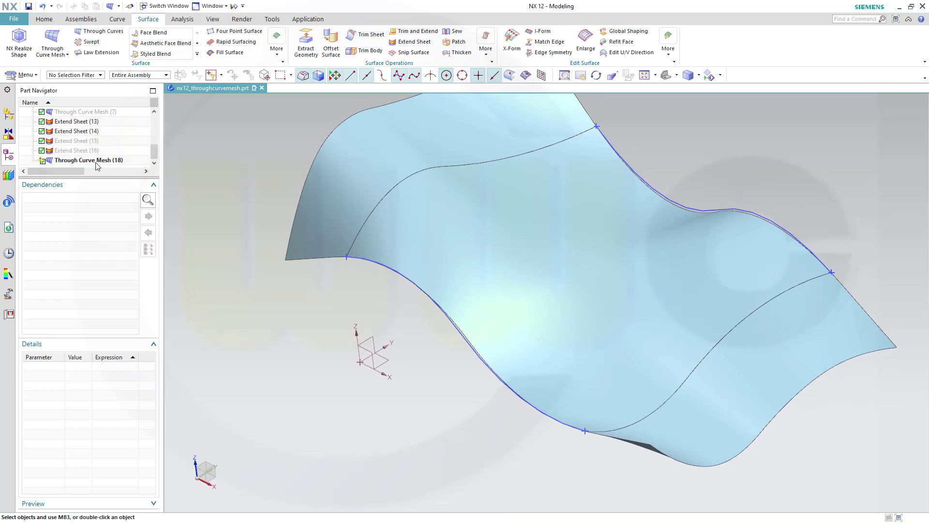
Delete the Through Curve Mesh (18) surface
click(92, 160)
right_click(91, 159)
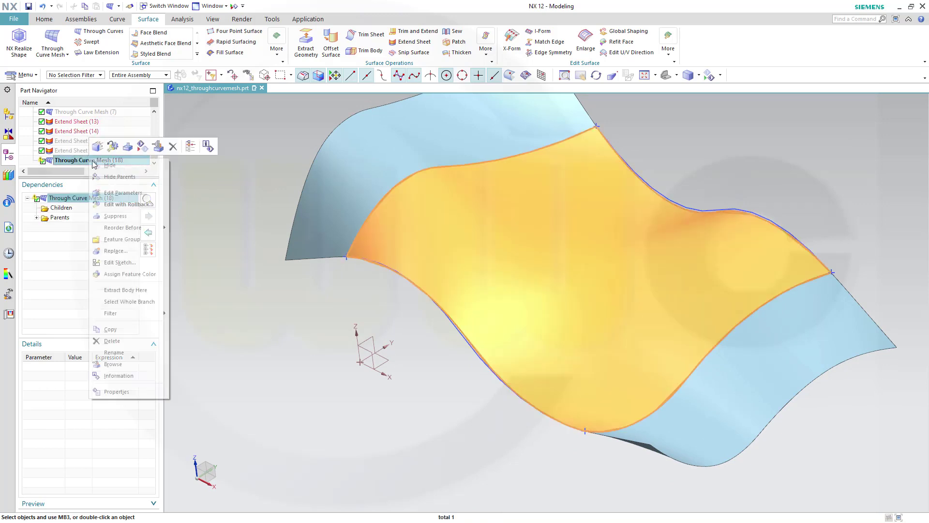
click(112, 341)
middle_drag(326, 336, 470, 244)
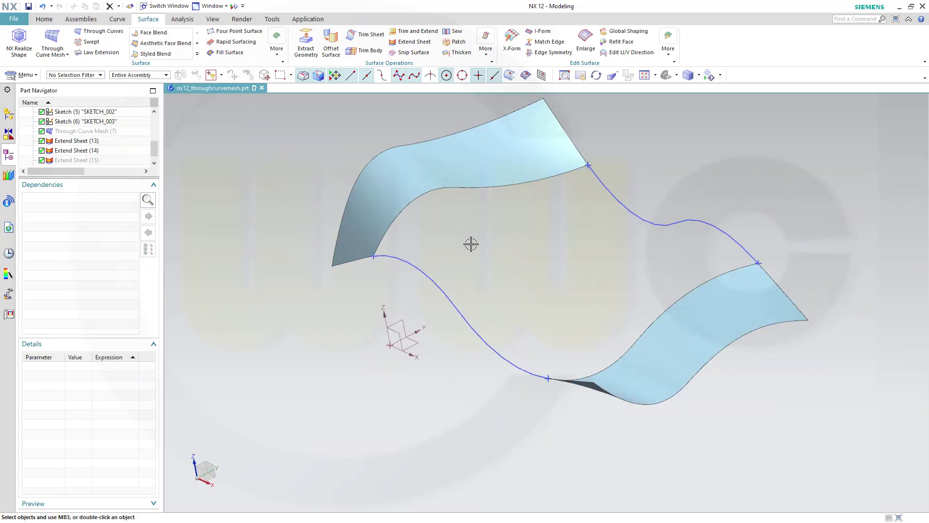
Hide the SKETCH_002 curve and the leftover sketch curve
right_click(407, 263)
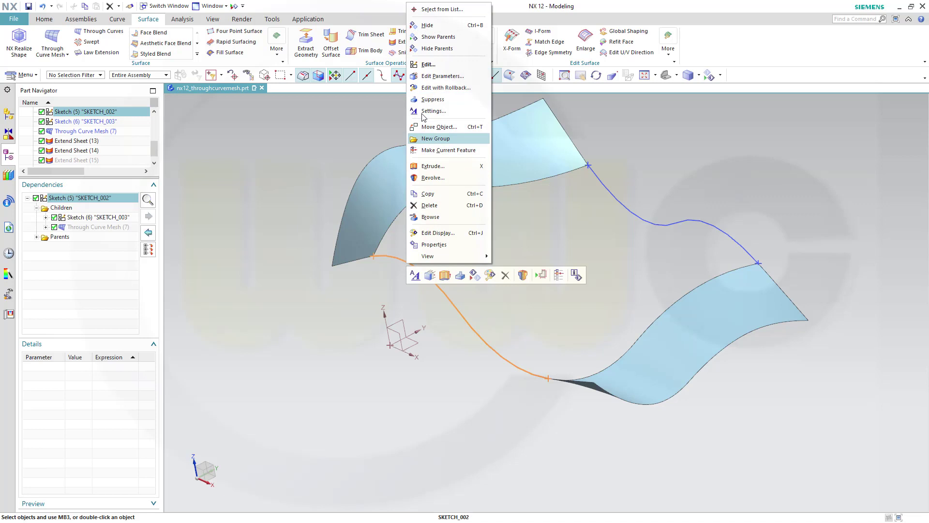
click(425, 25)
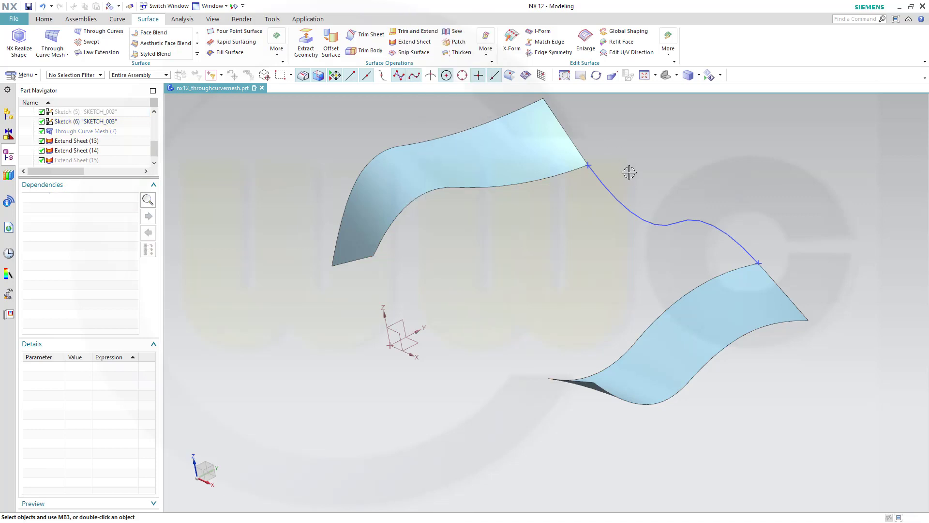
click(613, 192)
right_click(612, 192)
click(622, 199)
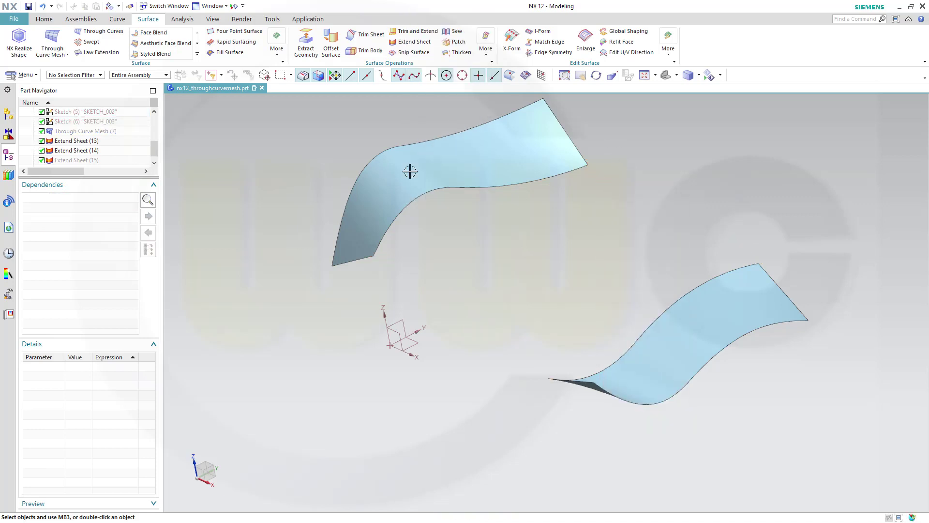
click(154, 162)
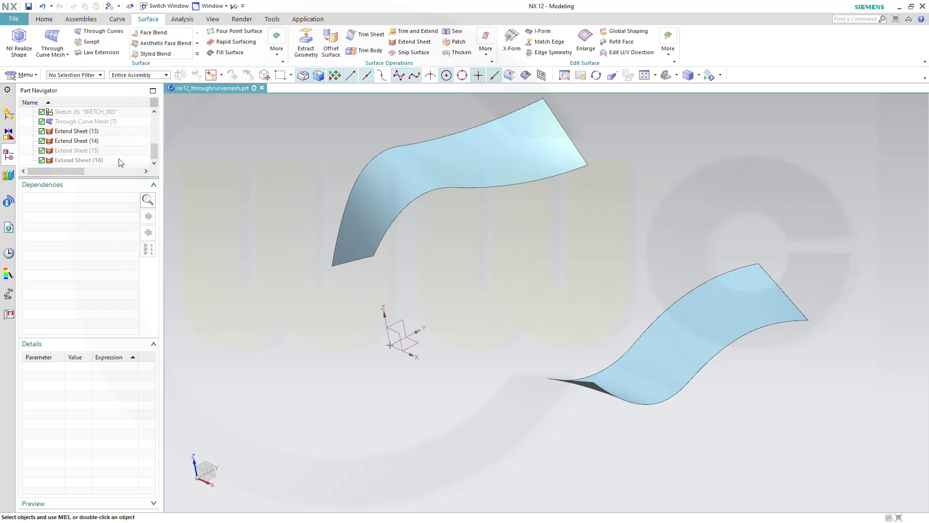
Show the hidden Extend Sheet (15) and Extend Sheet (16)
mouse_move(375, 266)
middle_down()
mouse_move(380, 284)
mouse_move(377, 257)
middle_up()
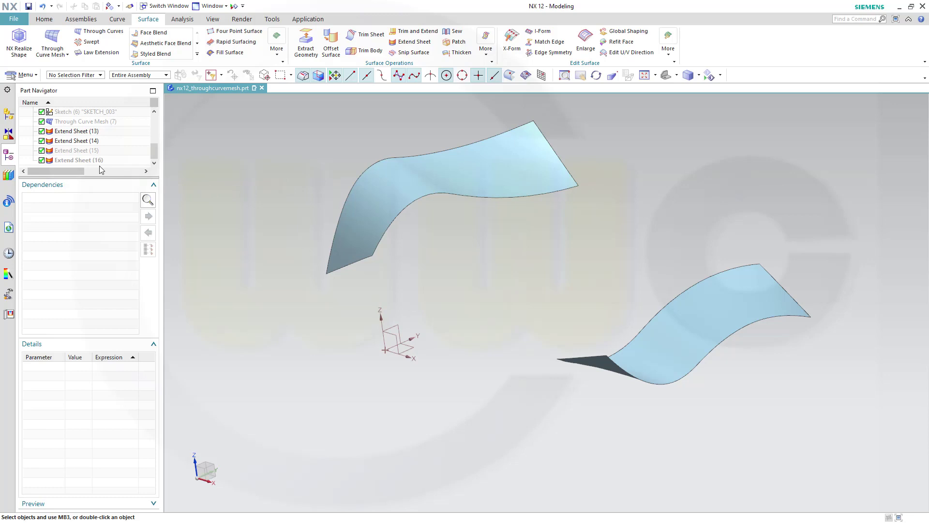
right_click(79, 151)
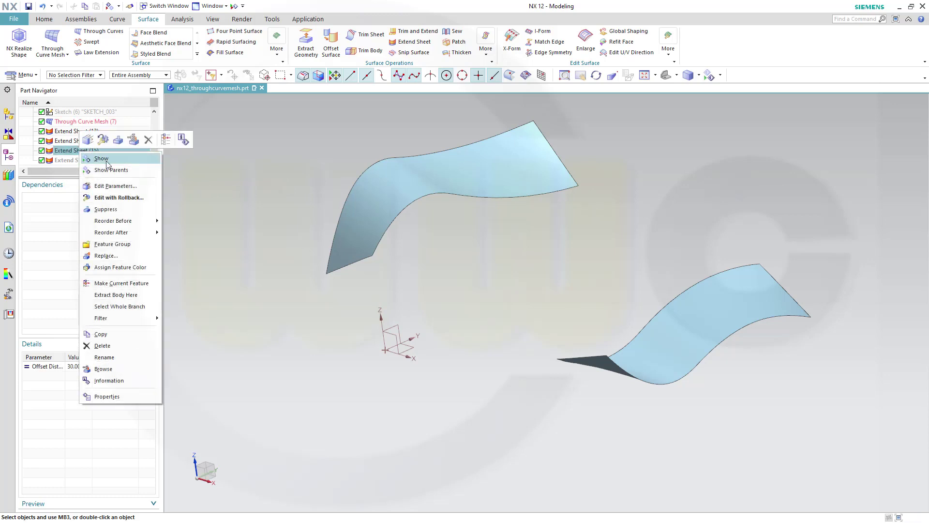
click(107, 157)
right_click(81, 159)
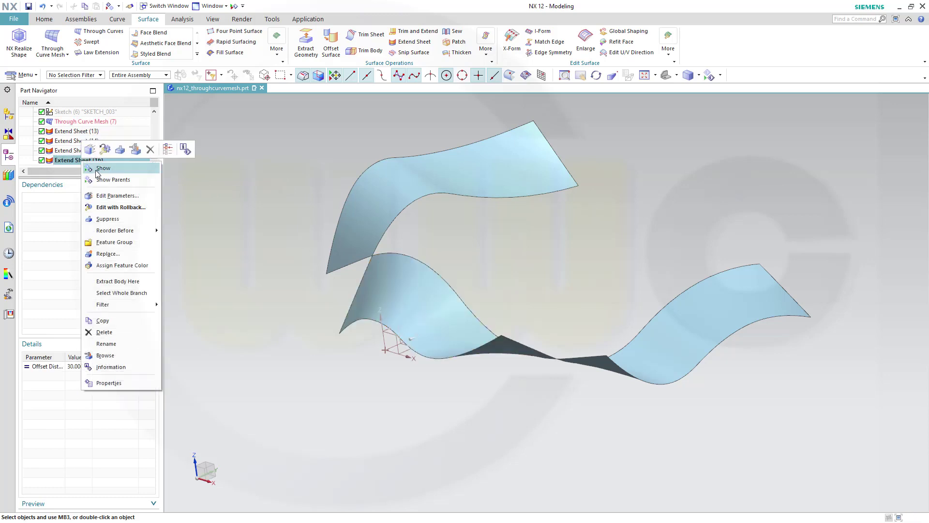
click(129, 168)
middle_drag(444, 255, 443, 270)
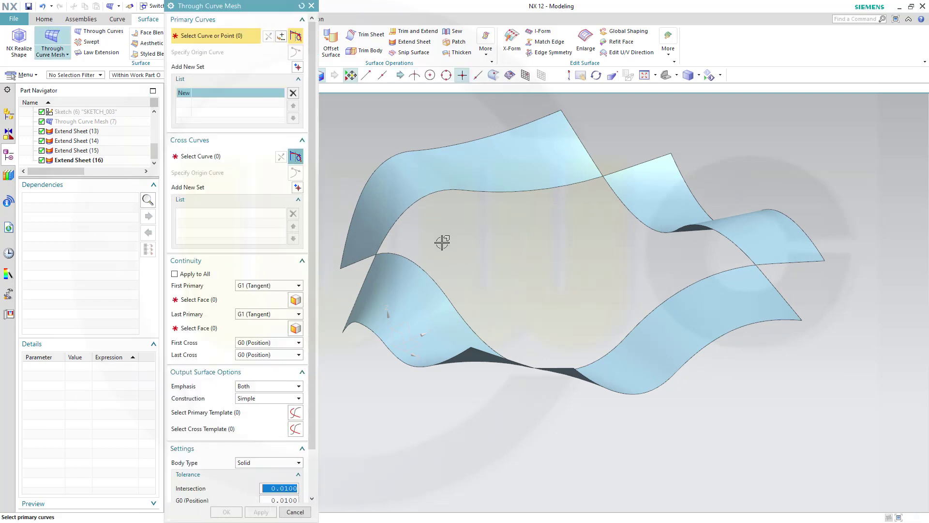
Use the upper and lower sheet edges as primary curves and the left and right edges as cross curves, with Apply to All on
middle_drag(440, 276, 435, 280)
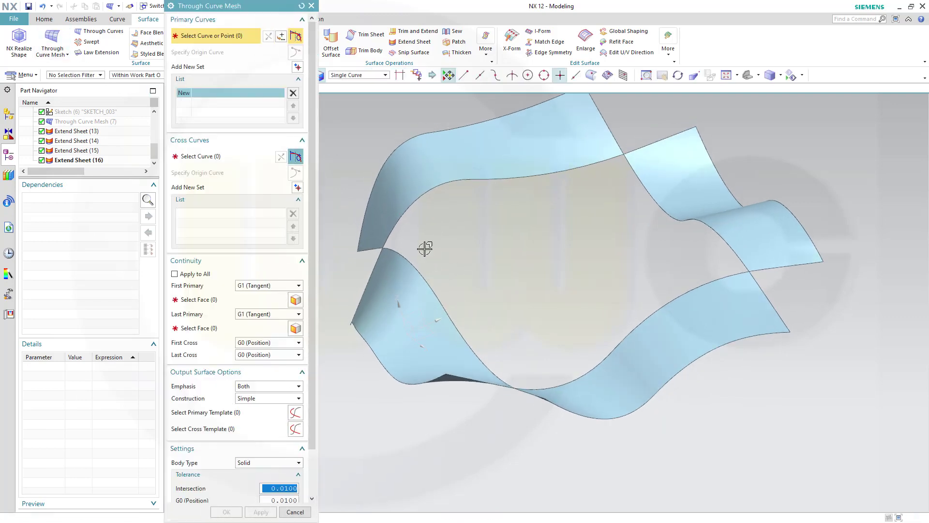
click(393, 228)
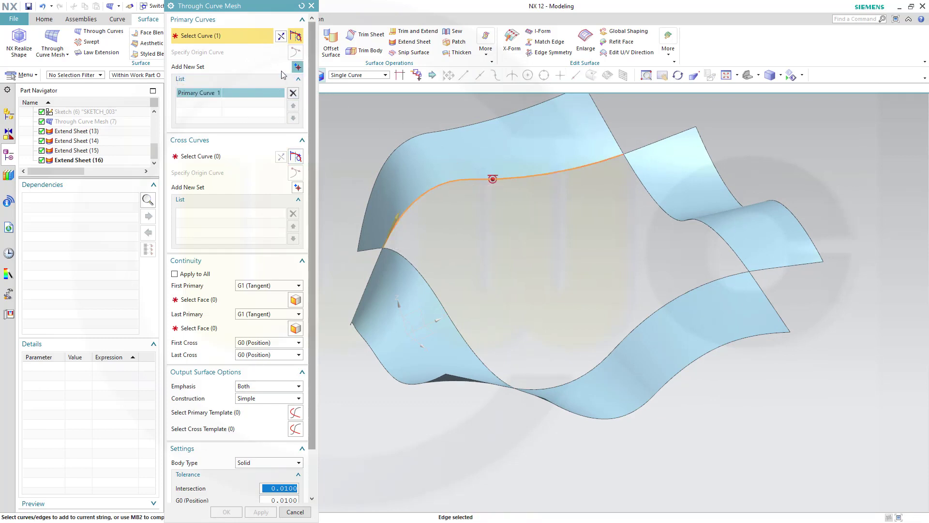
click(297, 67)
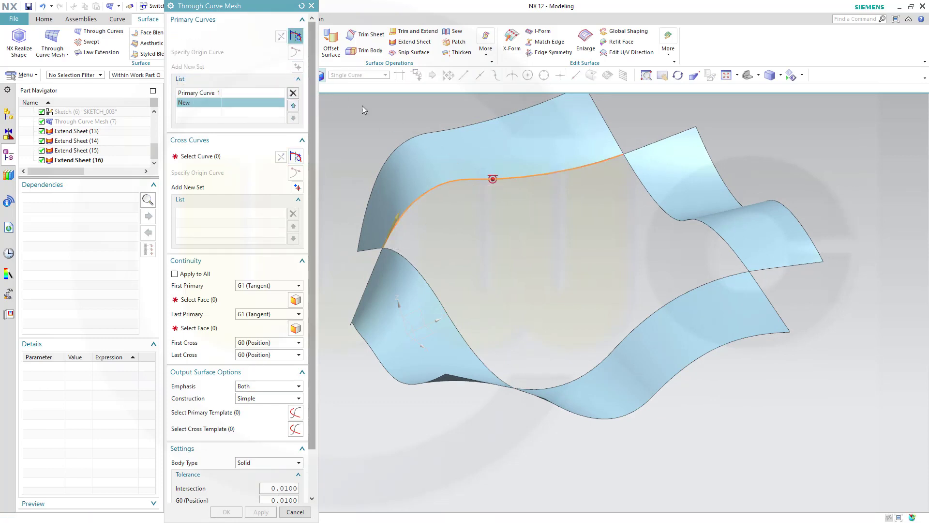
click(533, 382)
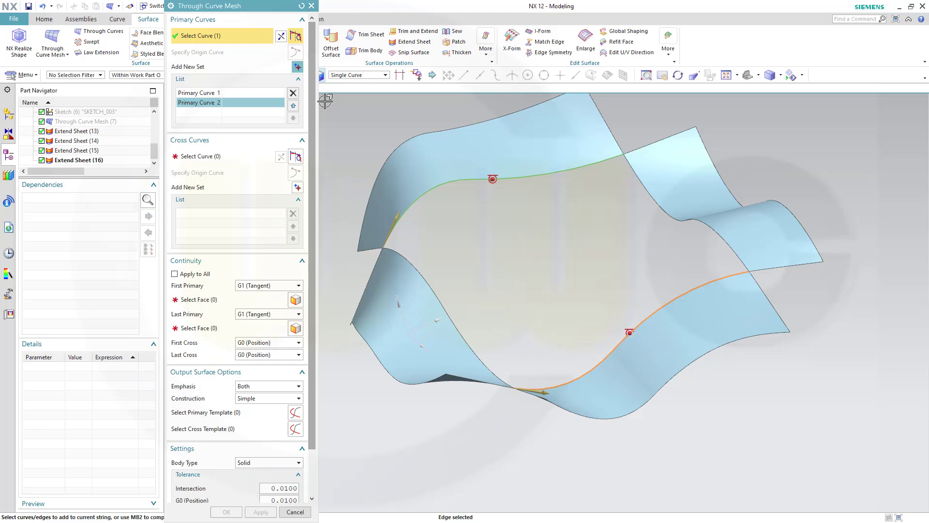
click(215, 155)
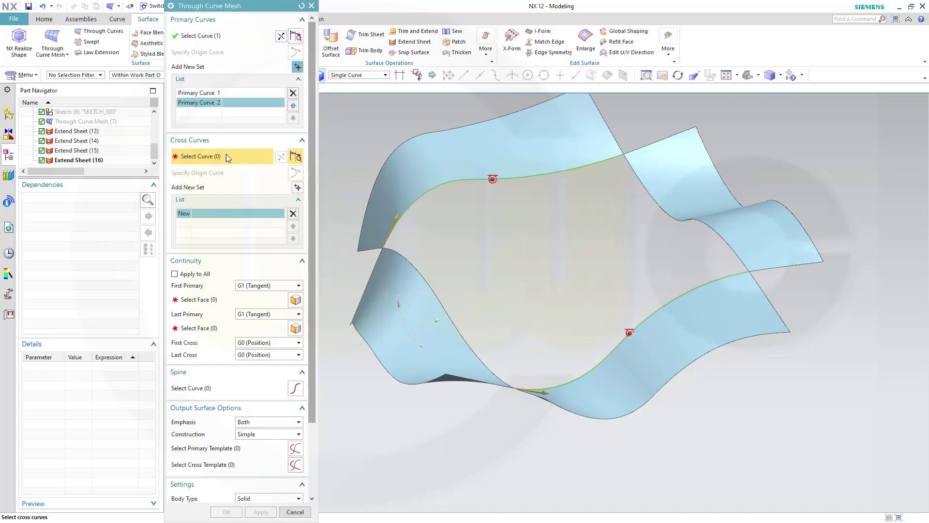
click(390, 244)
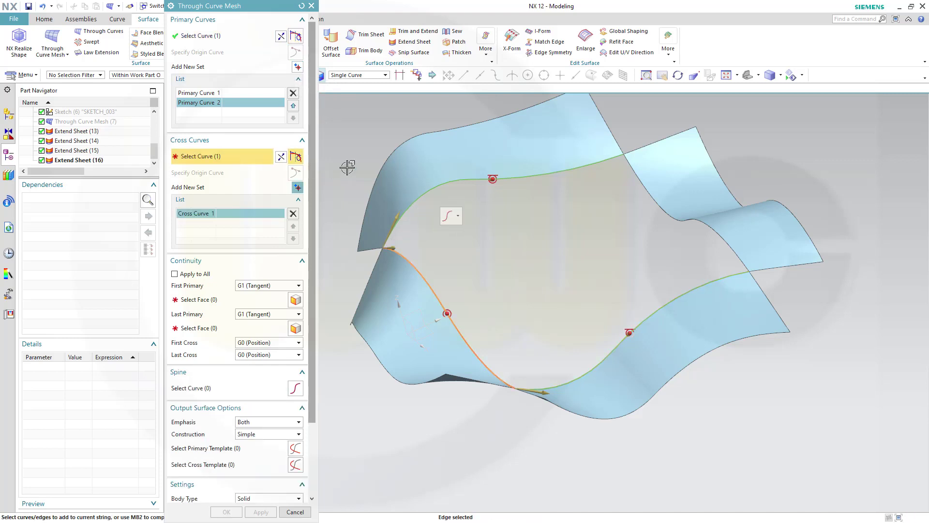
click(298, 187)
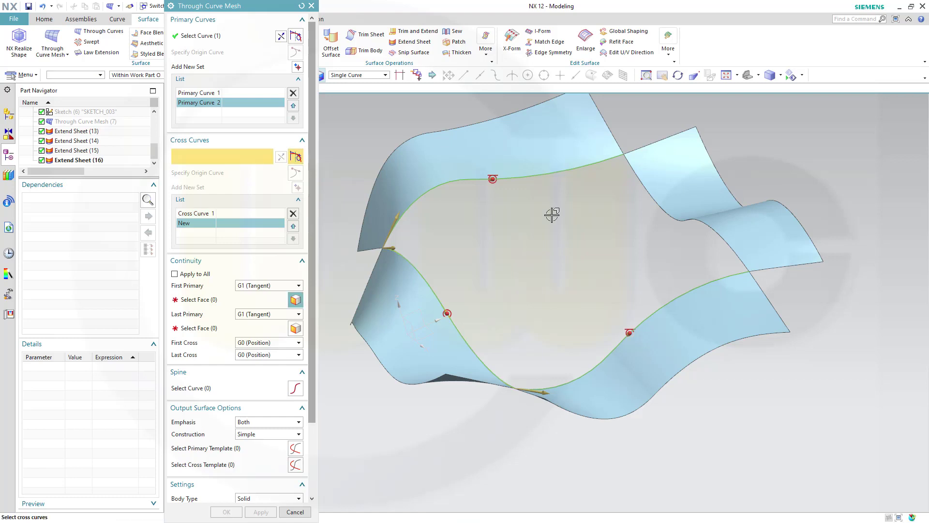
click(626, 164)
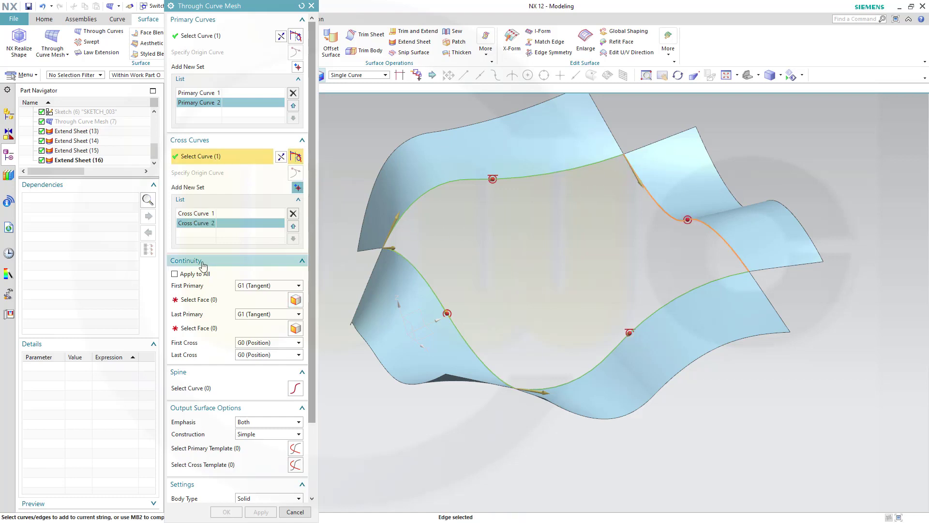
click(176, 274)
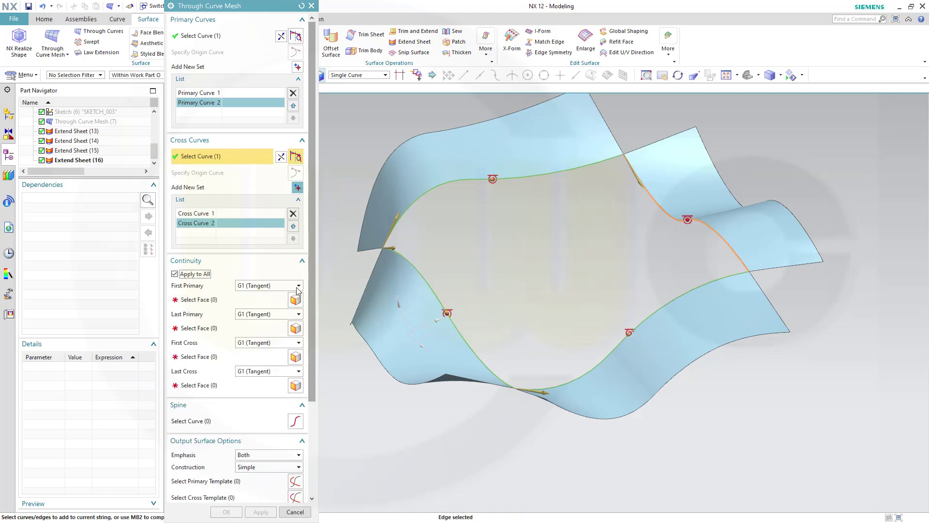
Apply G2 (Curvature) to the upper, lower, left and right sheet faces and create the surface
click(299, 286)
click(266, 311)
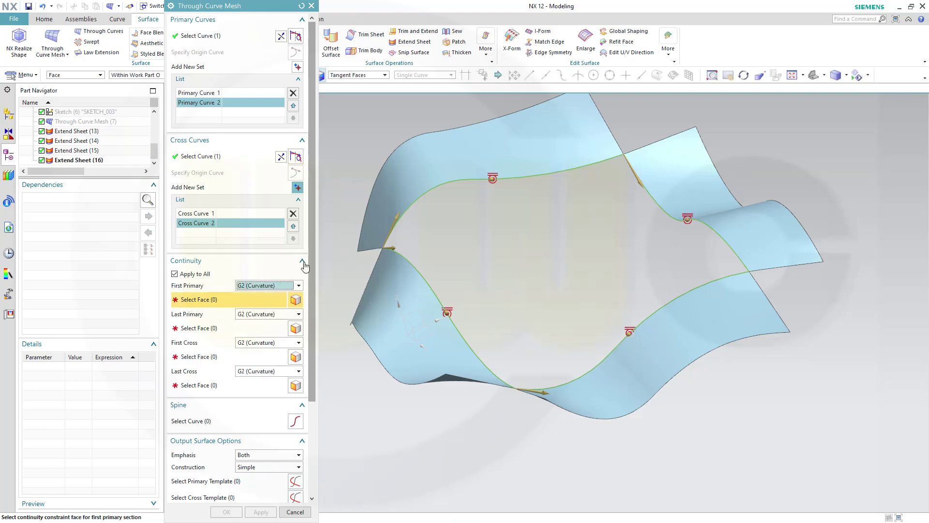
click(428, 167)
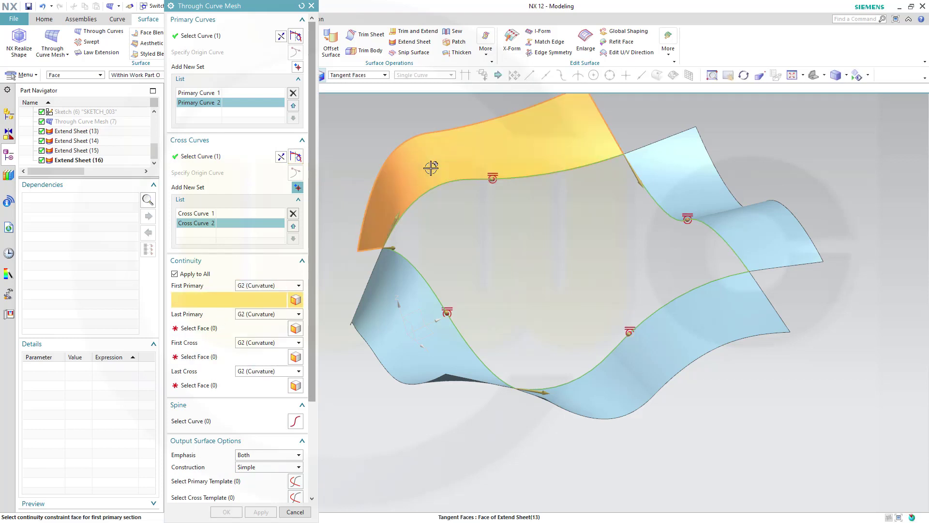
click(221, 328)
click(624, 391)
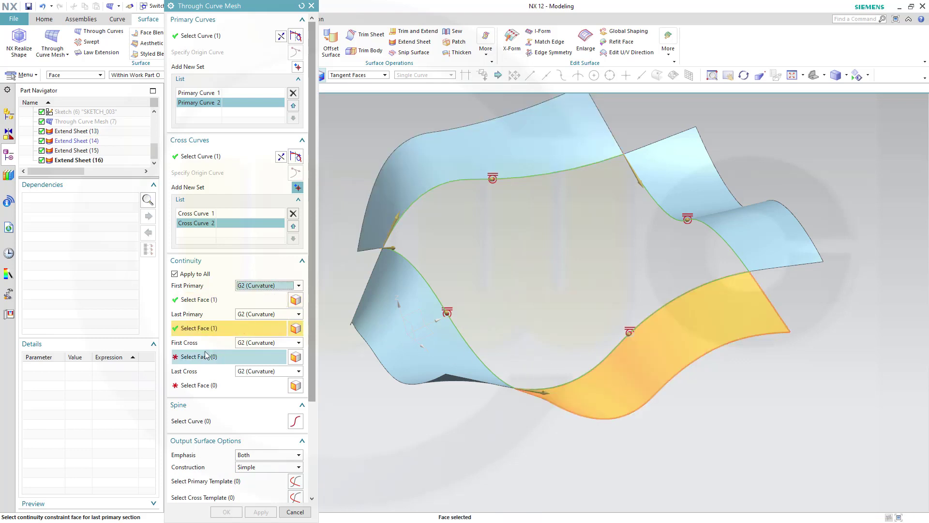
click(205, 356)
click(415, 297)
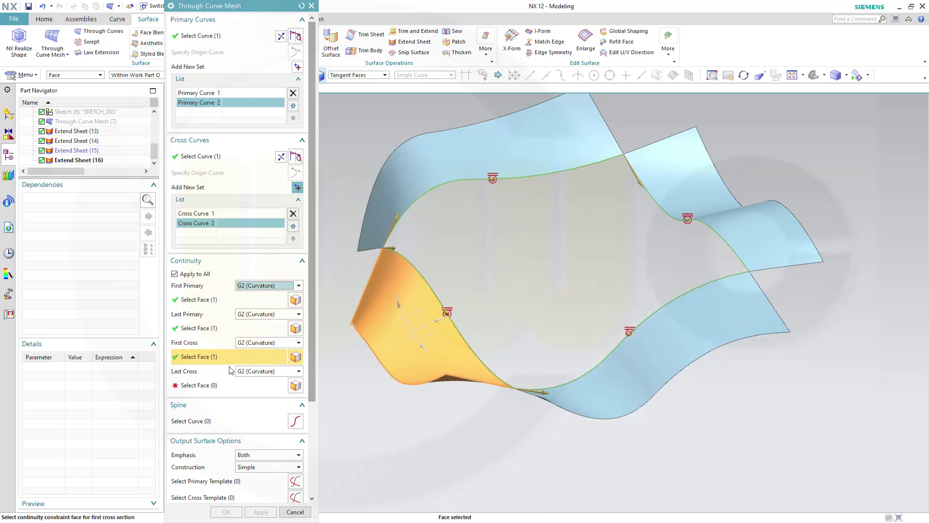
click(206, 385)
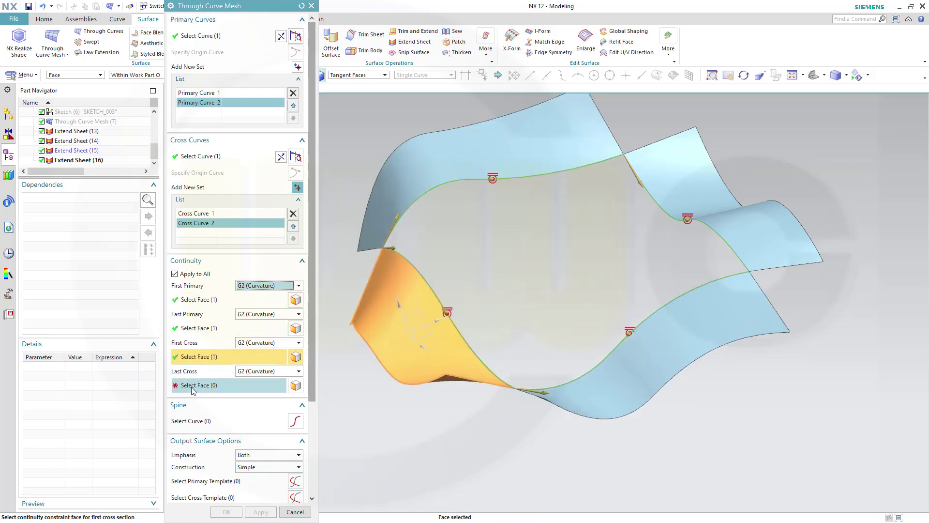
click(683, 193)
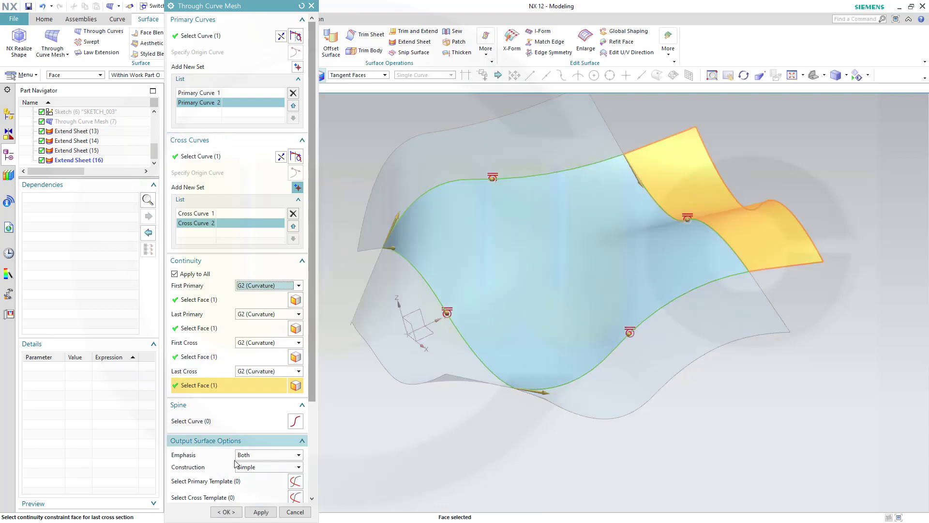
click(224, 512)
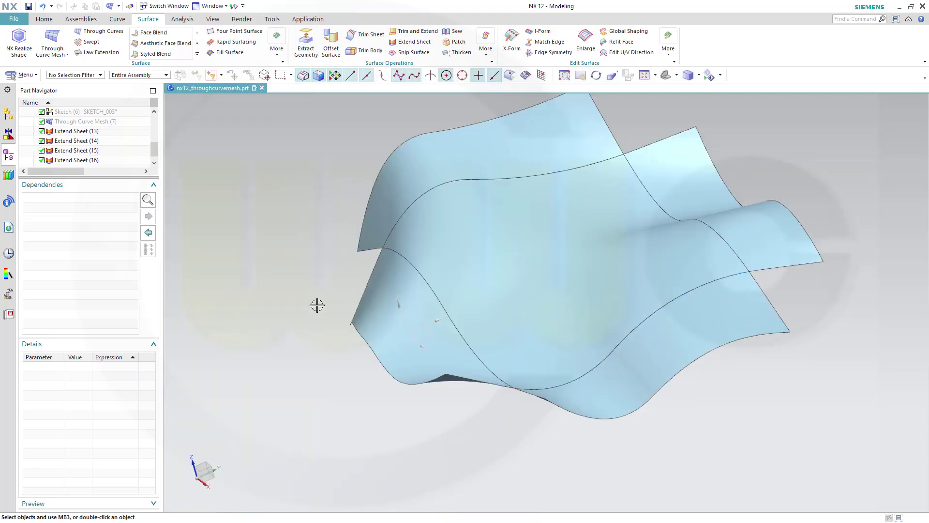
mouse_move(297, 259)
middle_down()
mouse_move(296, 239)
mouse_move(303, 272)
mouse_move(346, 255)
mouse_move(308, 249)
middle_up()
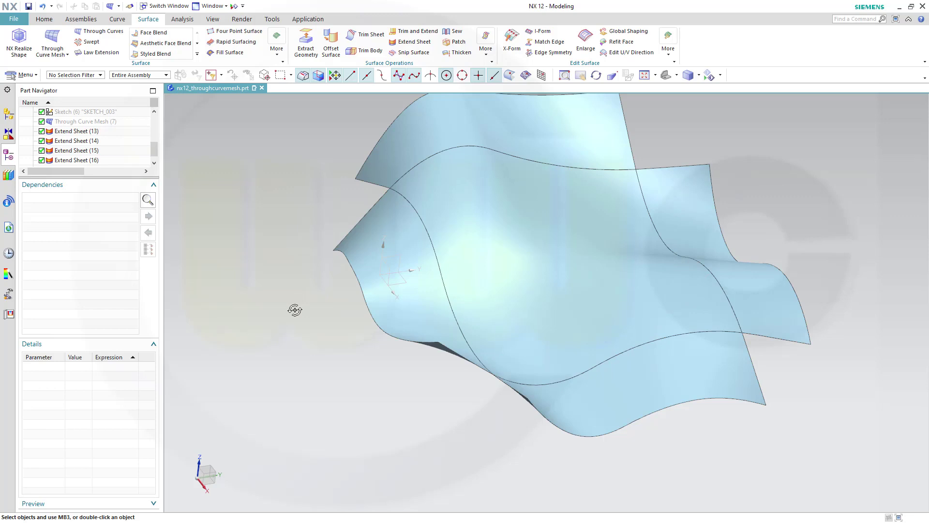
middle_drag(295, 309, 325, 296)
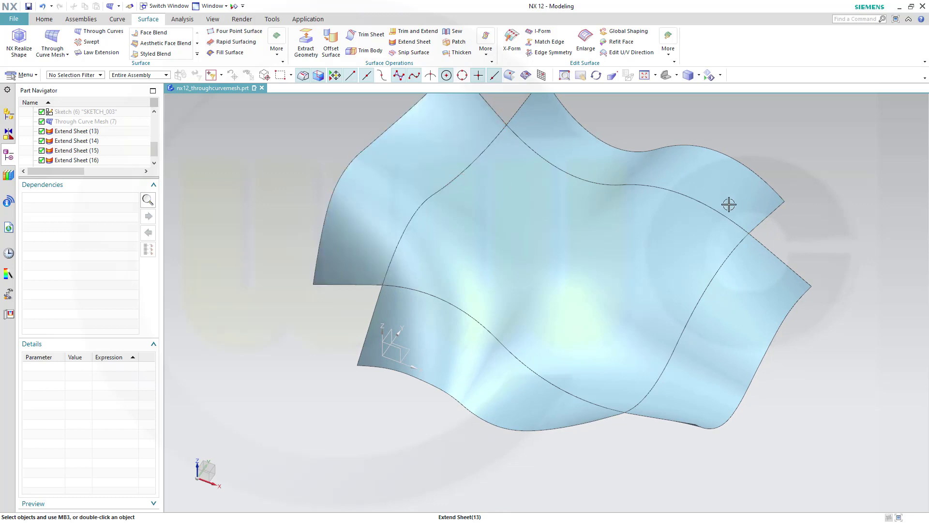
middle_drag(386, 317, 481, 218)
scroll(474, 206, down, 2)
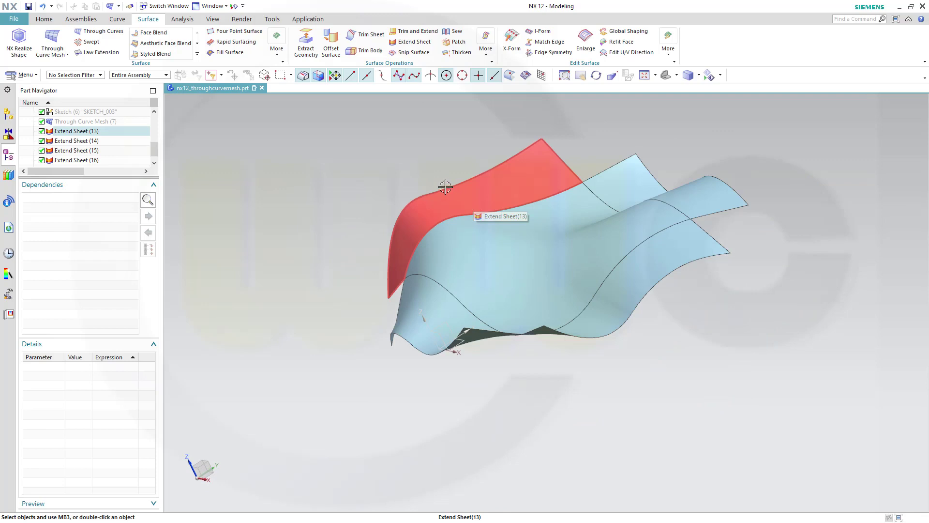
scroll(421, 175, up, 2)
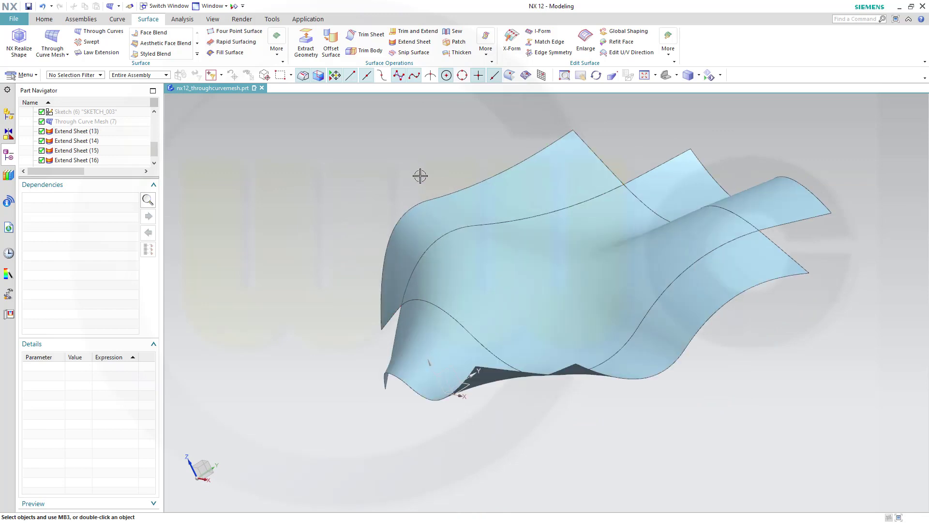
mouse_move(425, 179)
middle_down()
mouse_move(452, 207)
mouse_move(432, 155)
mouse_move(429, 201)
mouse_move(424, 176)
middle_up()
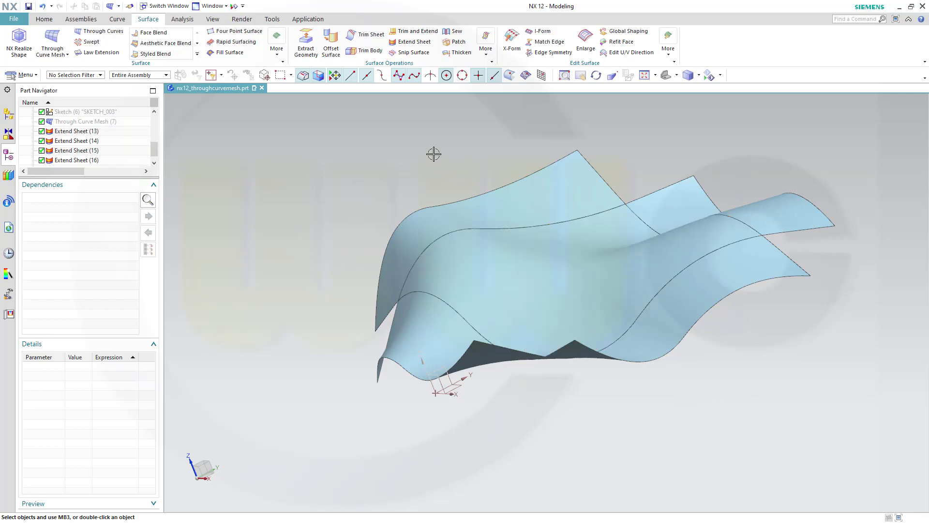
middle_drag(433, 154, 433, 144)
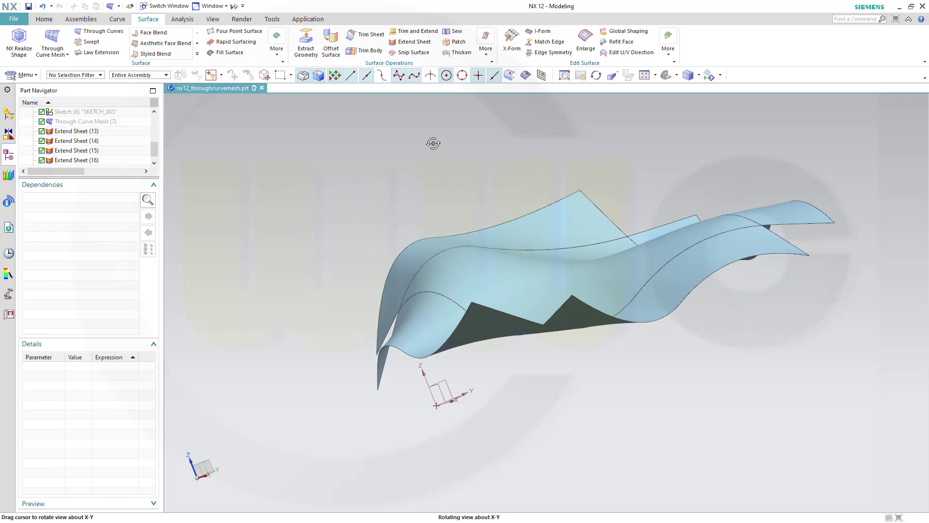
mouse_move(433, 143)
middle_down()
mouse_move(435, 156)
mouse_move(471, 146)
mouse_move(473, 160)
mouse_move(473, 138)
mouse_move(442, 152)
middle_up()
scroll(464, 130, up, 3)
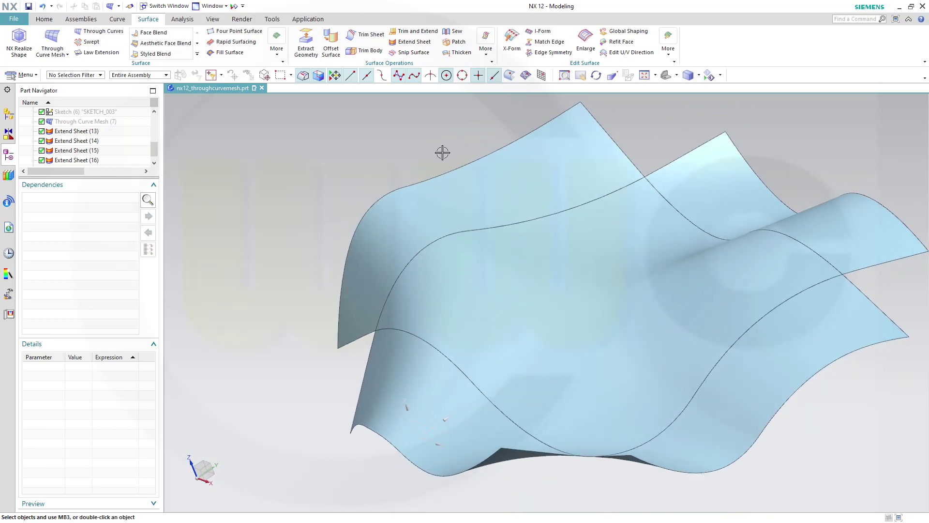